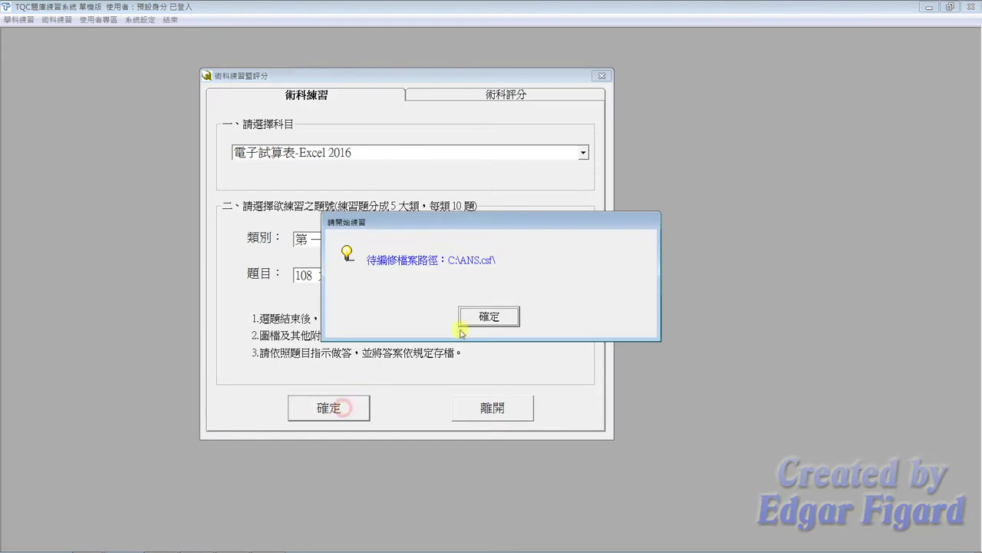
# Confirm the exercise file path and open EXD01.ods from the EX01 folder in C:\ANS.csf in Excel
pyautogui.click(558, 314)
pyautogui.doubleClick(183, 84)
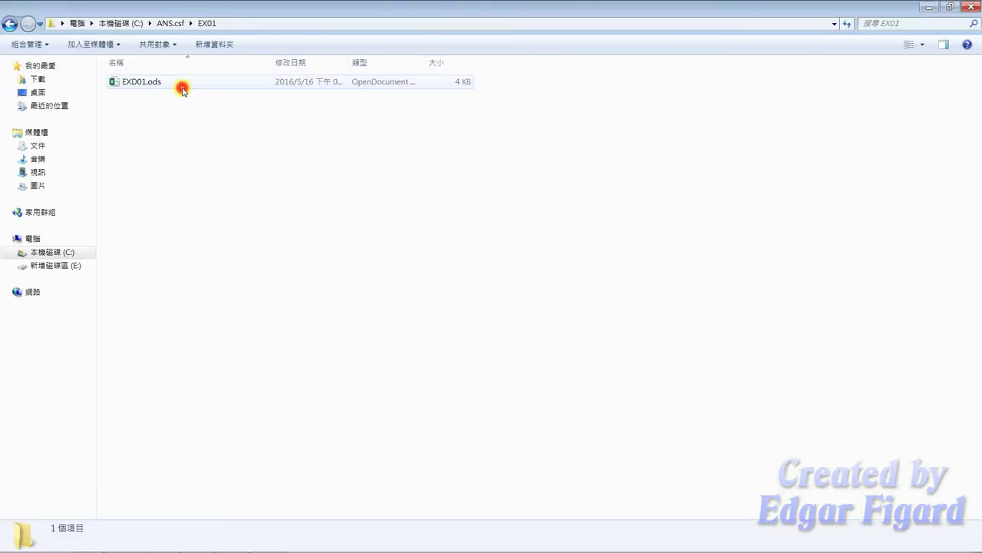
pyautogui.doubleClick(180, 84)
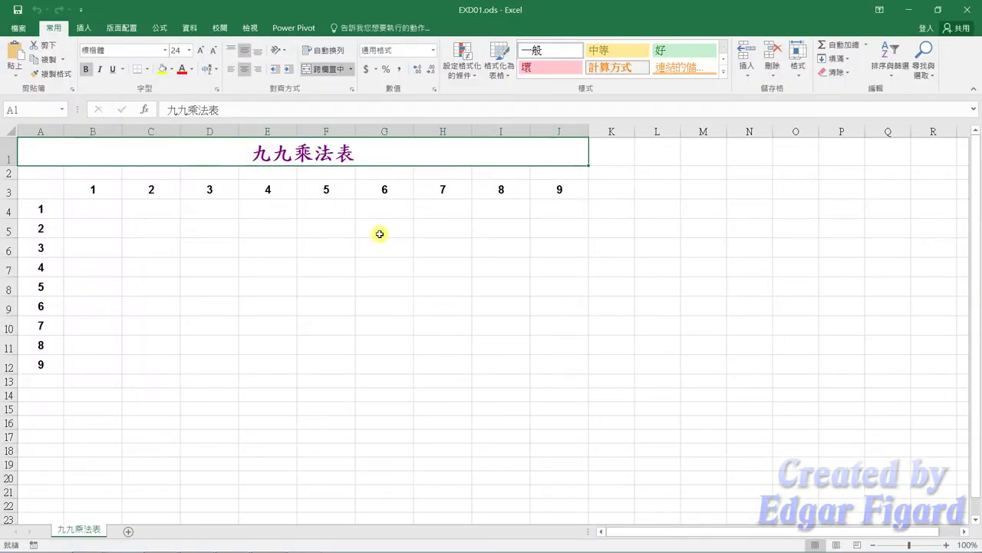
# Insert the multiplication sign × (Unicode character code 00D7, normal text font) into cell L4
pyautogui.click(664, 212)
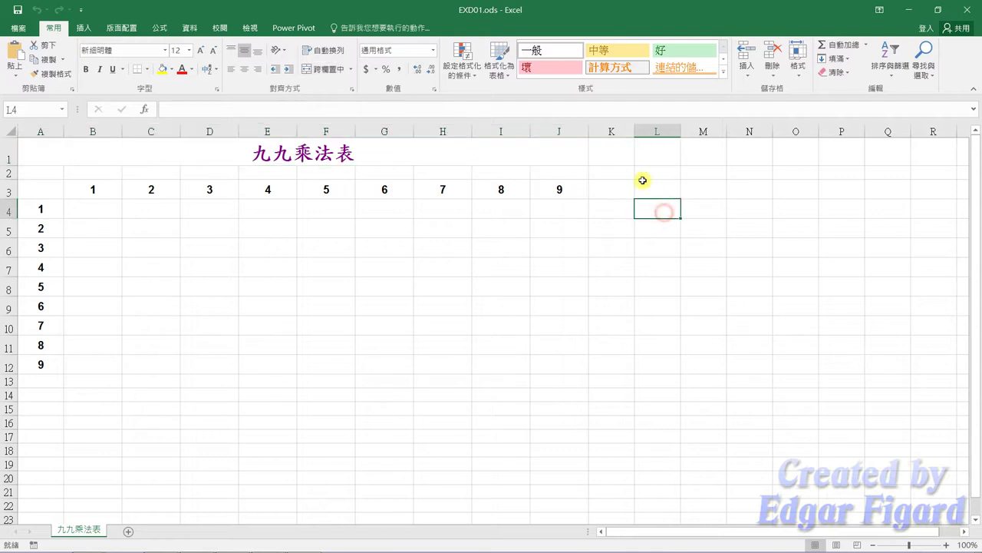
pyautogui.click(87, 28)
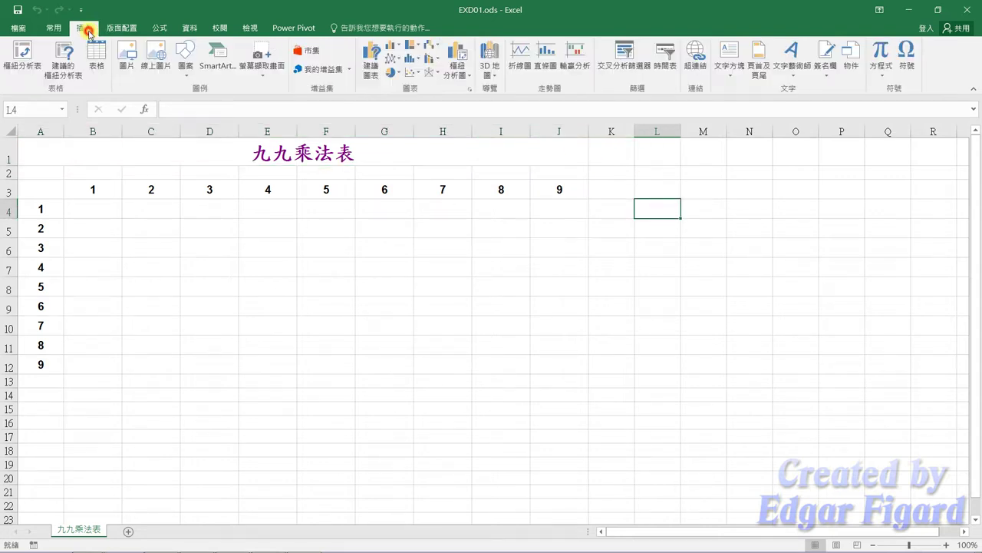
pyautogui.click(908, 69)
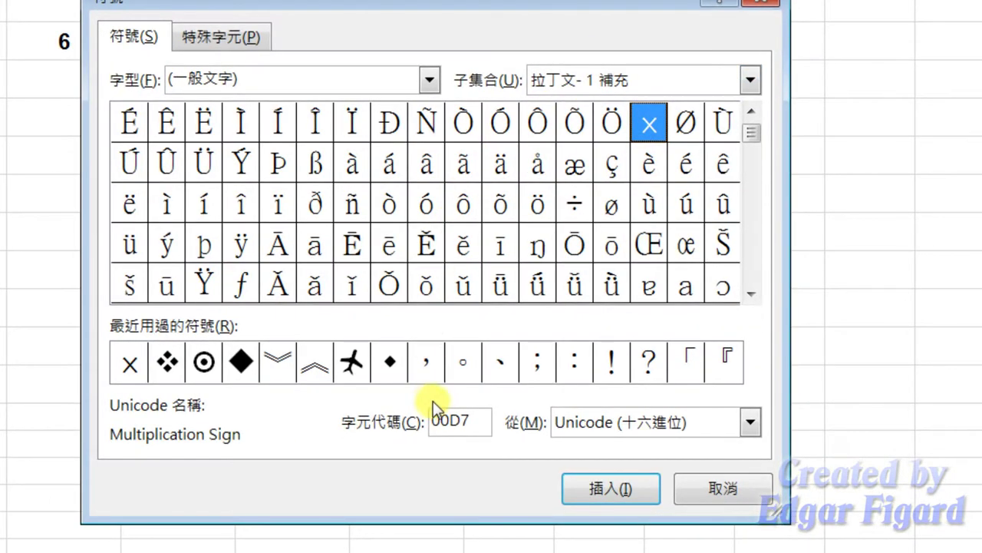
pyautogui.moveTo(461, 420); pyautogui.dragTo(432, 422)
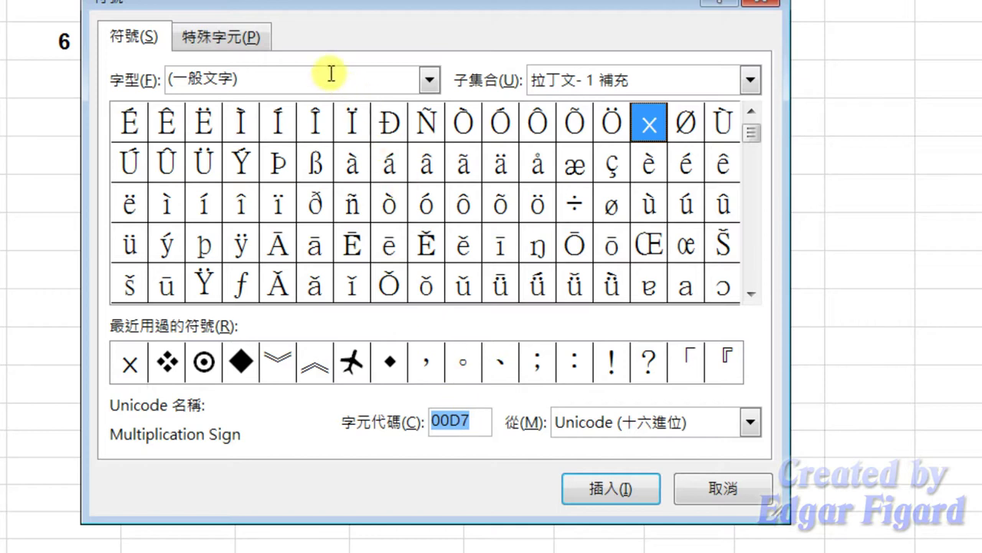
pyautogui.moveTo(297, 73); pyautogui.dragTo(166, 87)
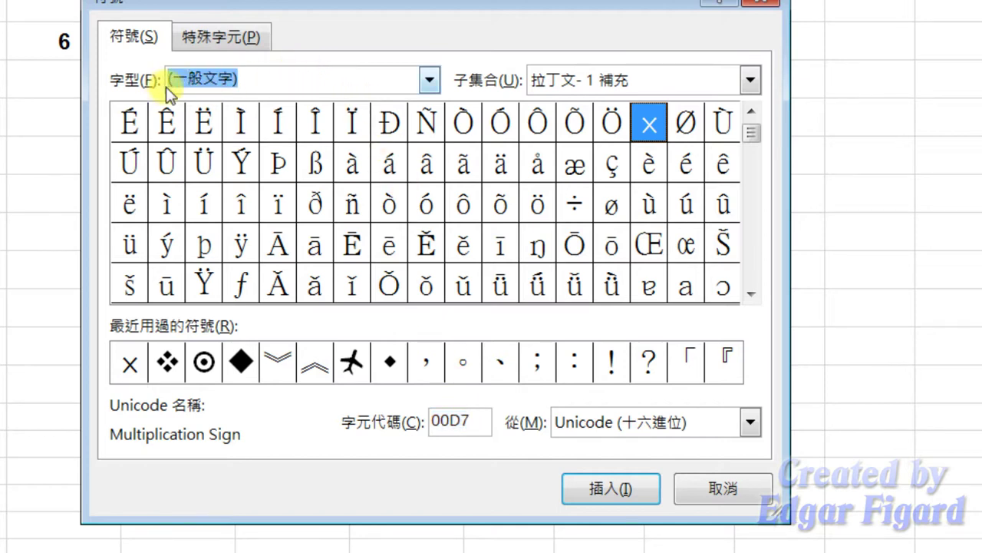
pyautogui.moveTo(476, 420); pyautogui.dragTo(428, 420)
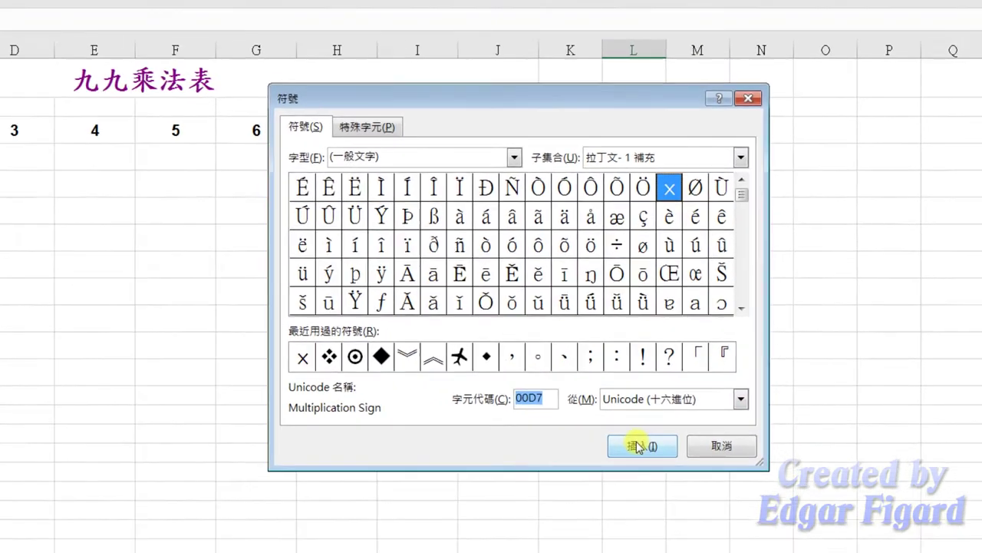
pyautogui.click(616, 482)
pyautogui.click(723, 481)
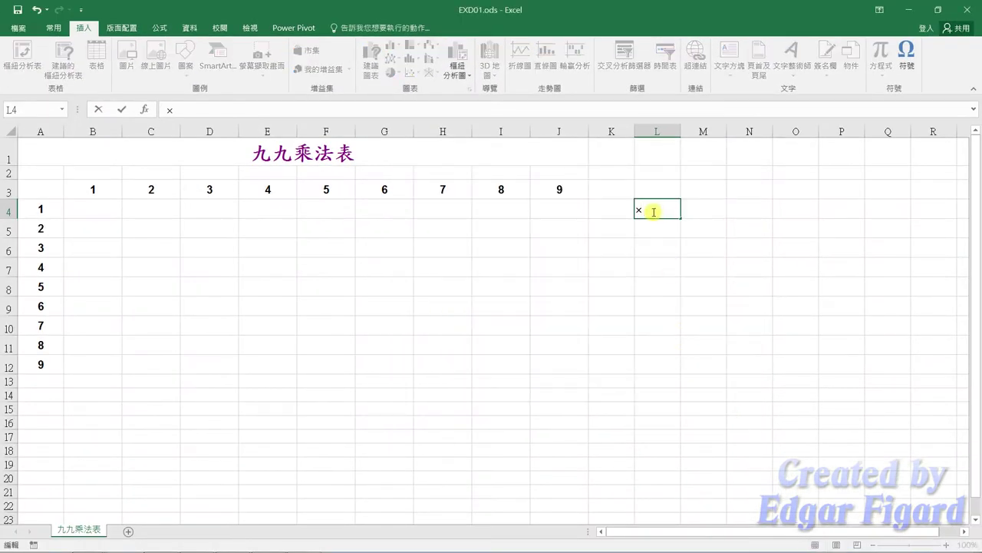
# Cut the × from L4, switch to Notepad's 108公式.txt, replace the x in the first formula with it, and copy that formula
pyautogui.moveTo(653, 210); pyautogui.dragTo(634, 210)
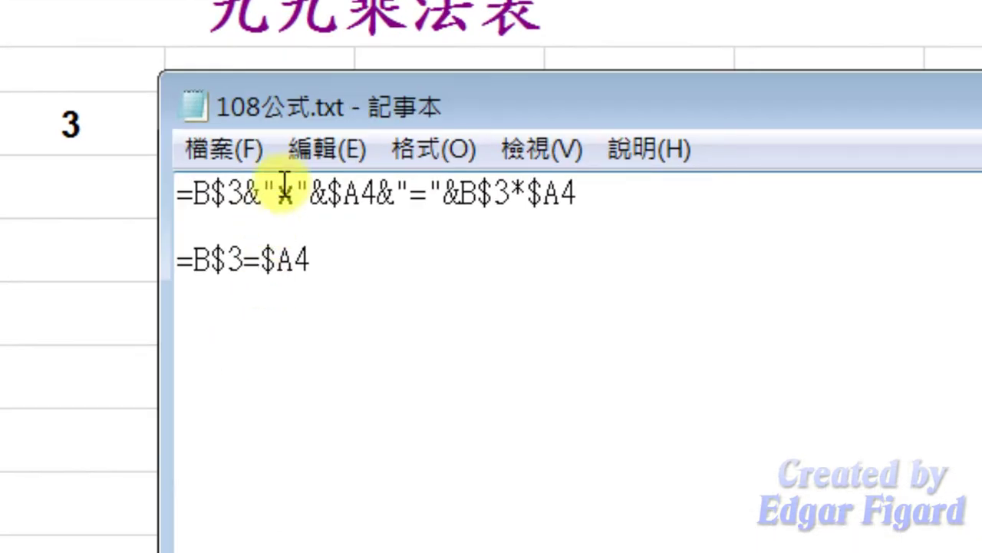
pyautogui.moveTo(279, 181); pyautogui.dragTo(285, 195)
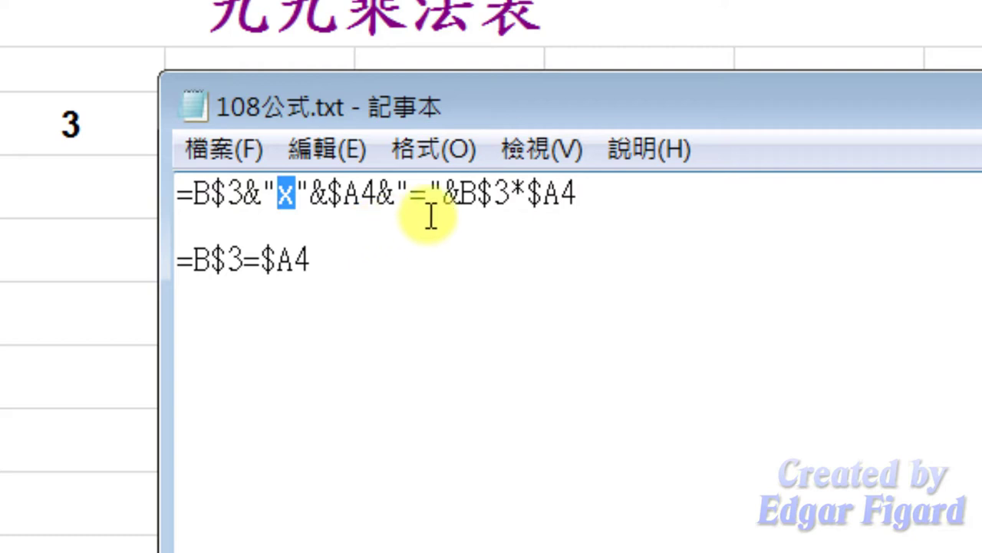
pyautogui.moveTo(630, 192); pyautogui.dragTo(166, 189)
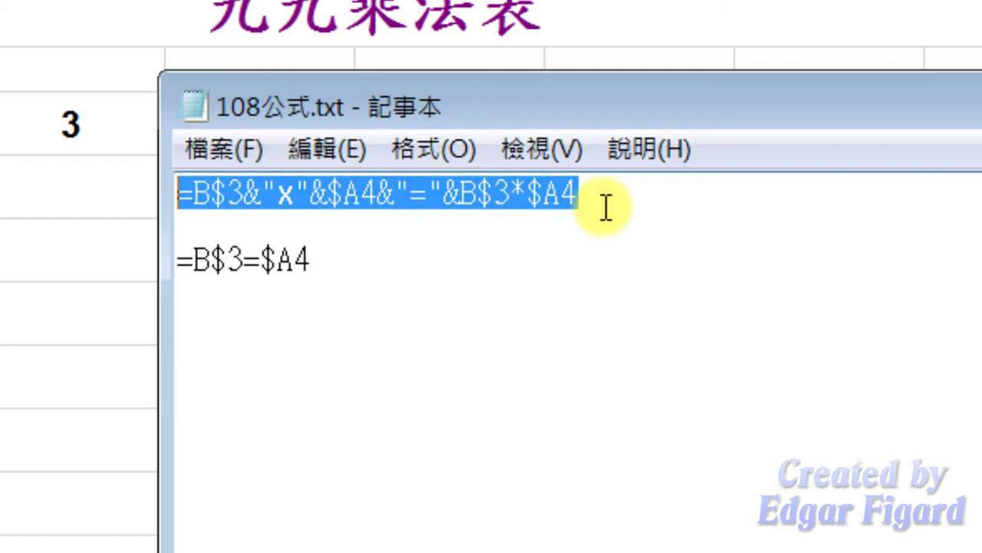
pyautogui.hotkey('ctrl', 'c')
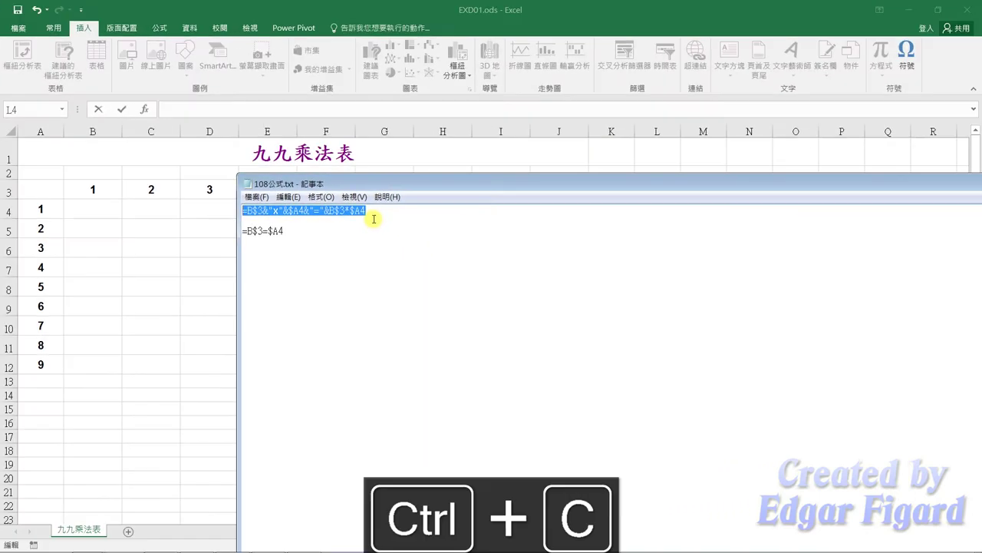
# Back in Excel, enter the copied formula =B$3&"×"&$A4&"="&B$3*$A4 in cell B4
pyautogui.click(92, 210)
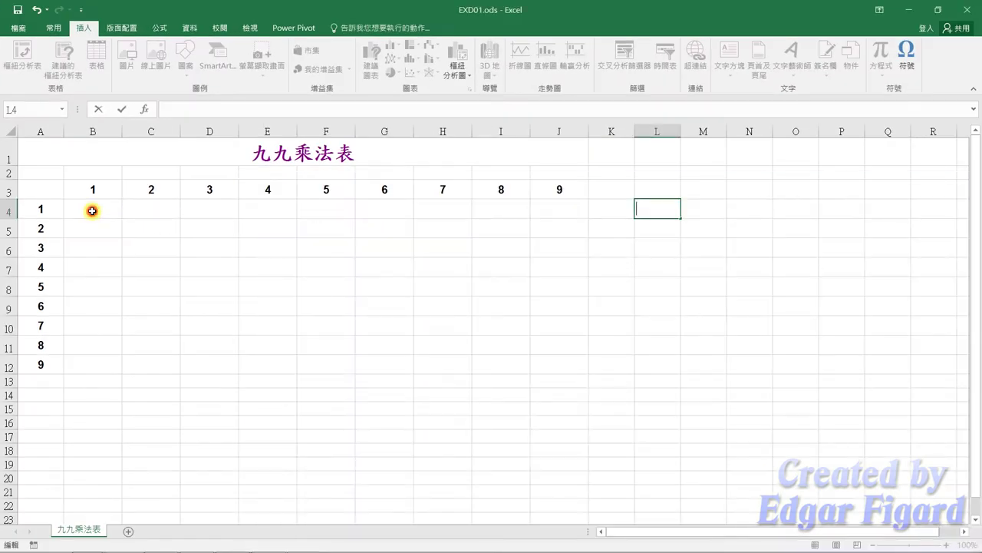
pyautogui.click(189, 113)
pyautogui.hotkey('ctrl', 'v')
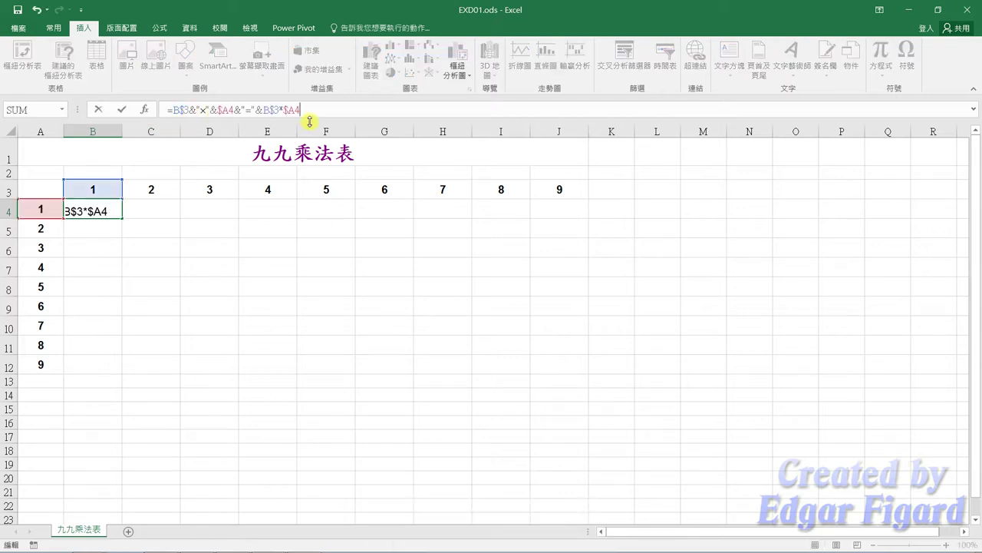
pyautogui.press('Return')
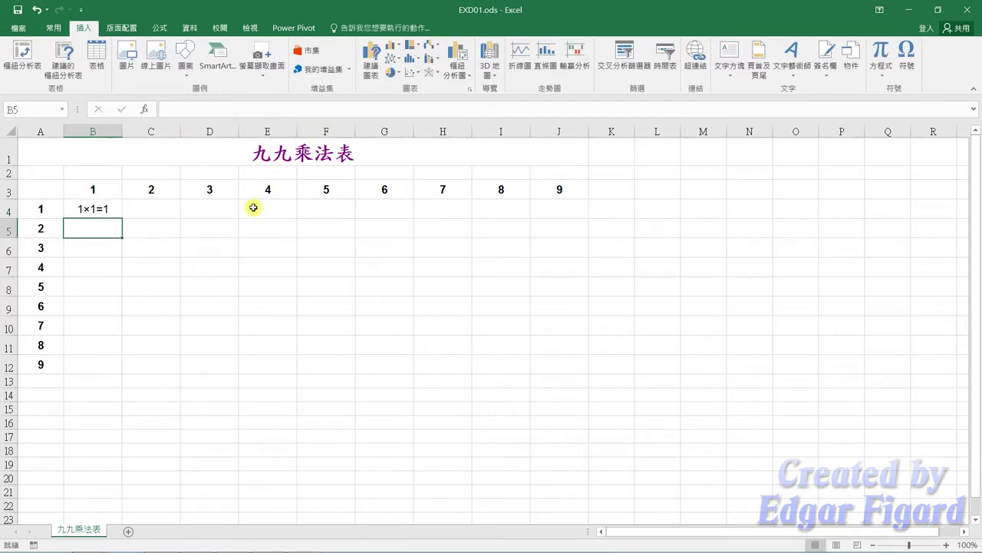
# Fill the B4 formula down to row 12 and across to column J, covering B4:J12
pyautogui.click(112, 208)
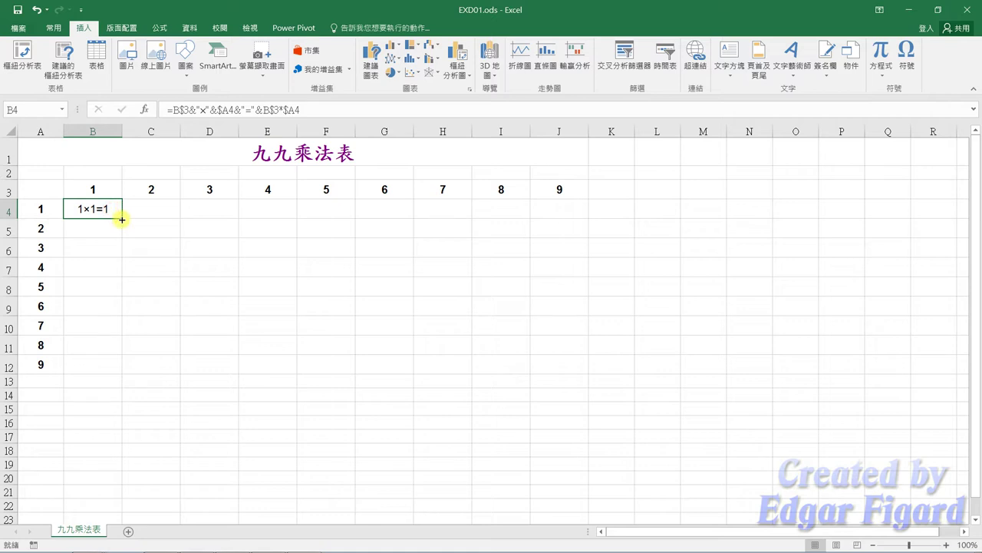
pyautogui.doubleClick(123, 219)
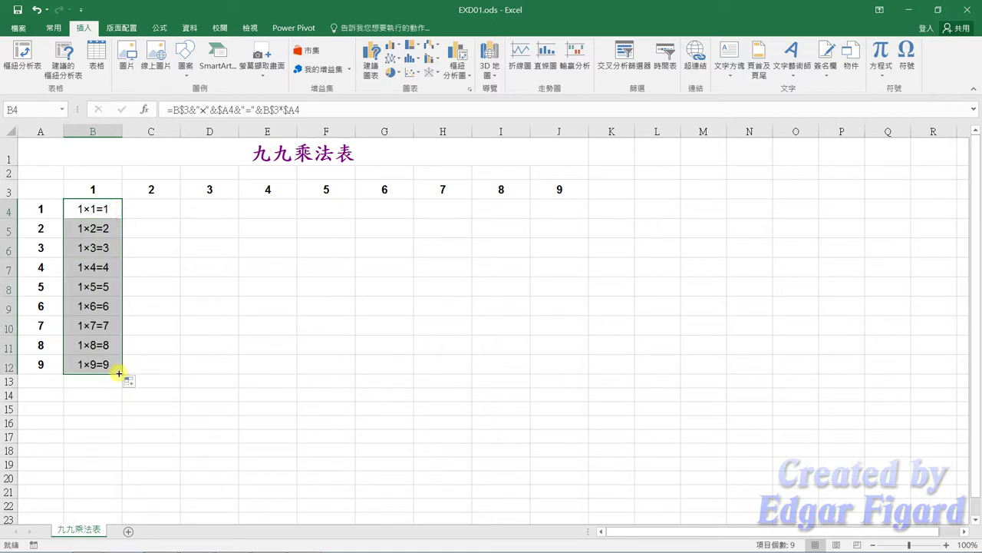
pyautogui.moveTo(121, 373); pyautogui.dragTo(570, 357)
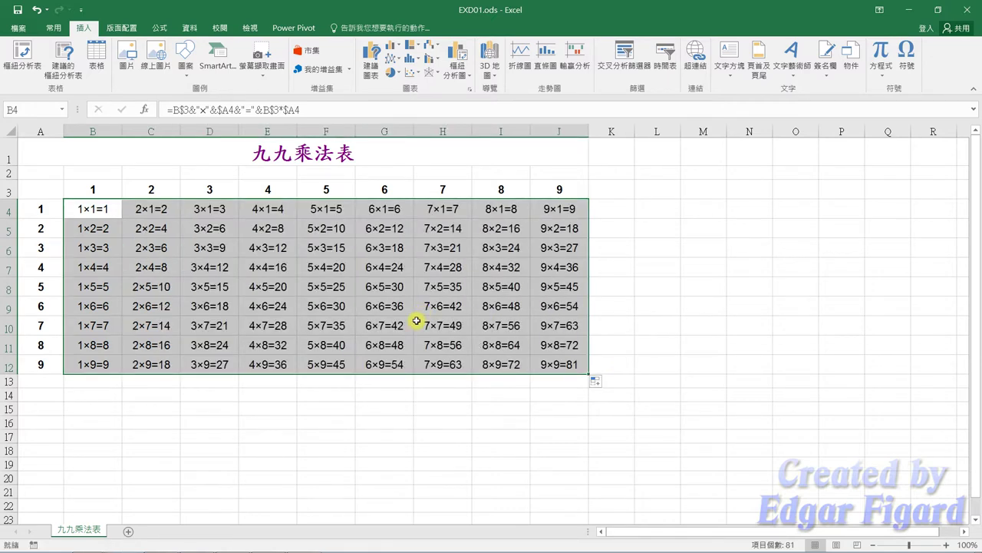
pyautogui.click(421, 301)
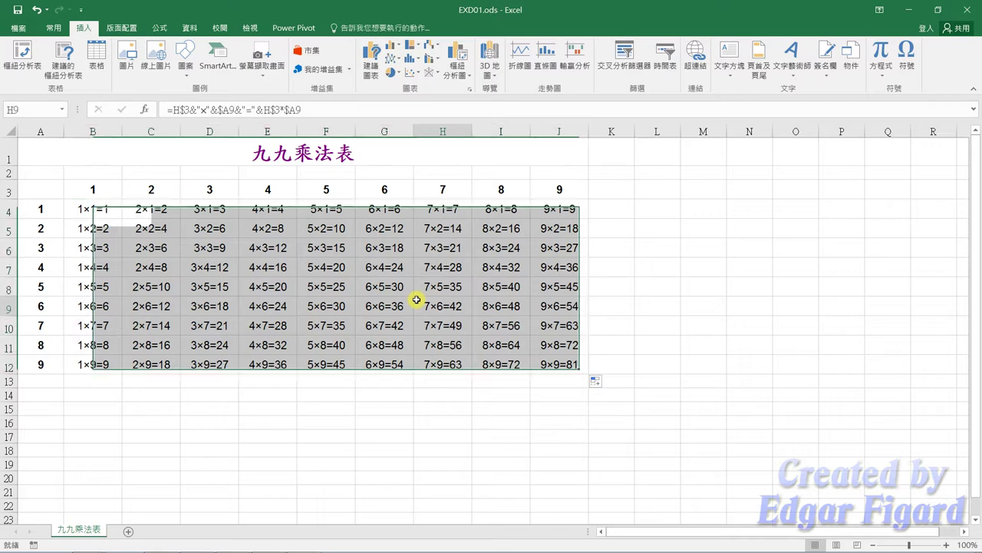
# Apply thick solid top and bottom borders to the table range A3:J12
pyautogui.moveTo(31, 190); pyautogui.dragTo(530, 362)
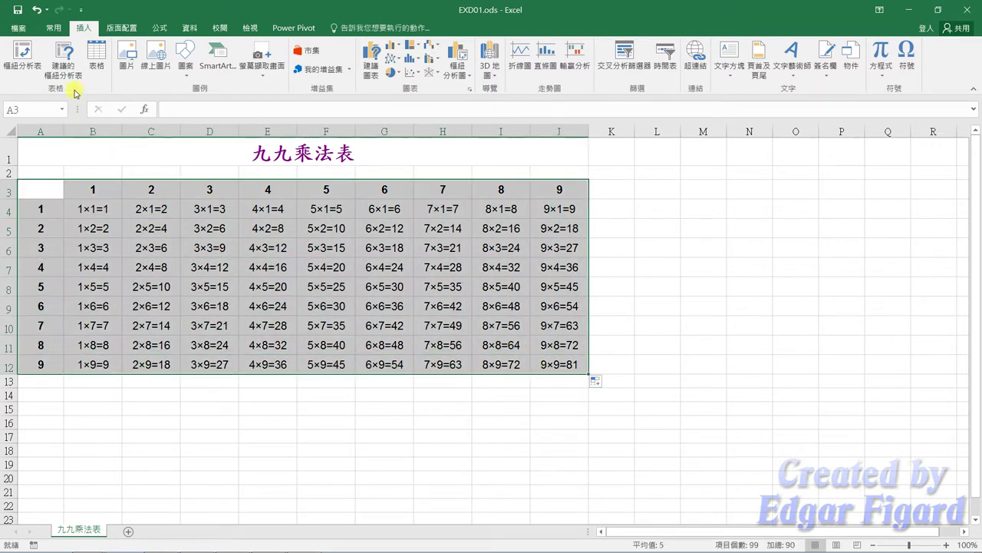
pyautogui.click(54, 28)
pyautogui.click(148, 73)
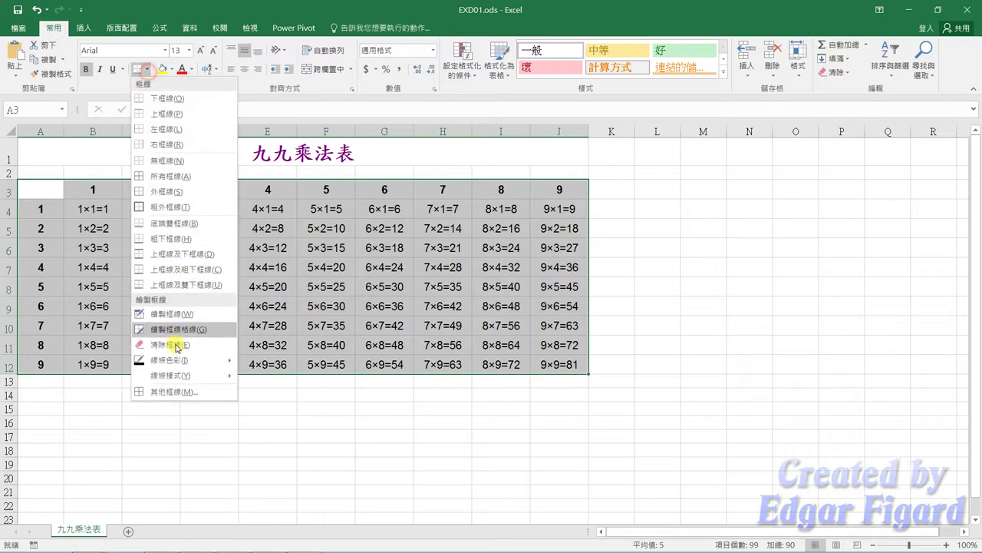
pyautogui.click(182, 390)
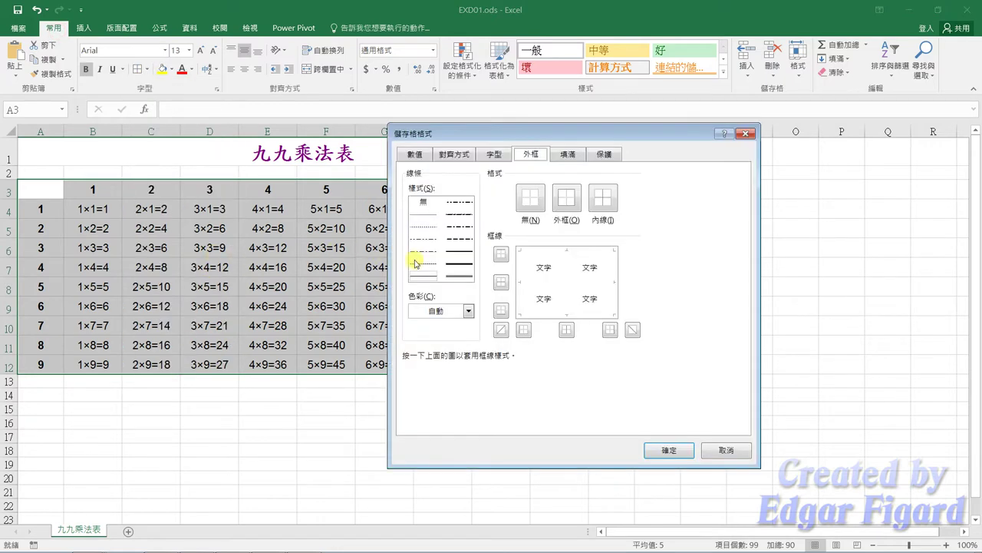
pyautogui.click(455, 268)
pyautogui.click(500, 254)
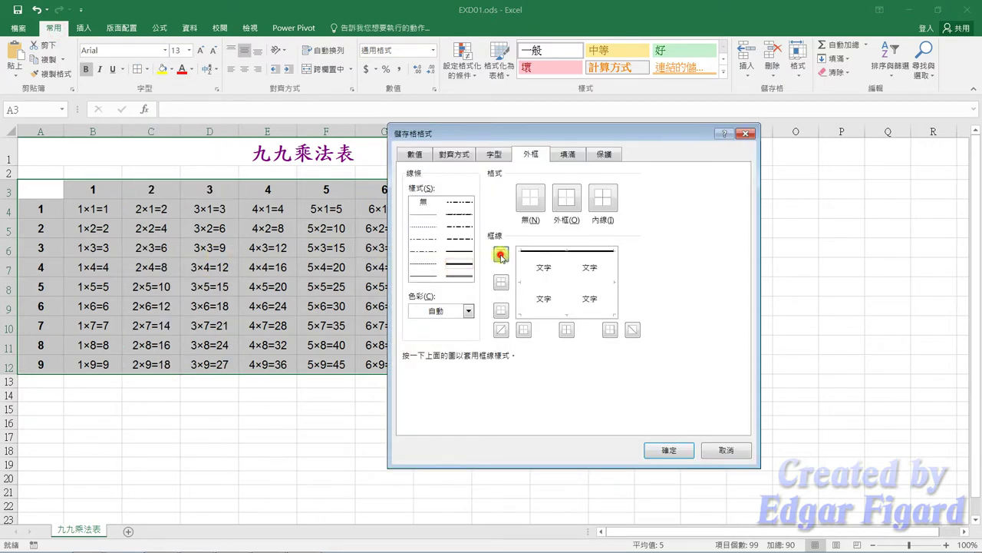
pyautogui.click(503, 315)
pyautogui.click(669, 450)
pyautogui.click(405, 288)
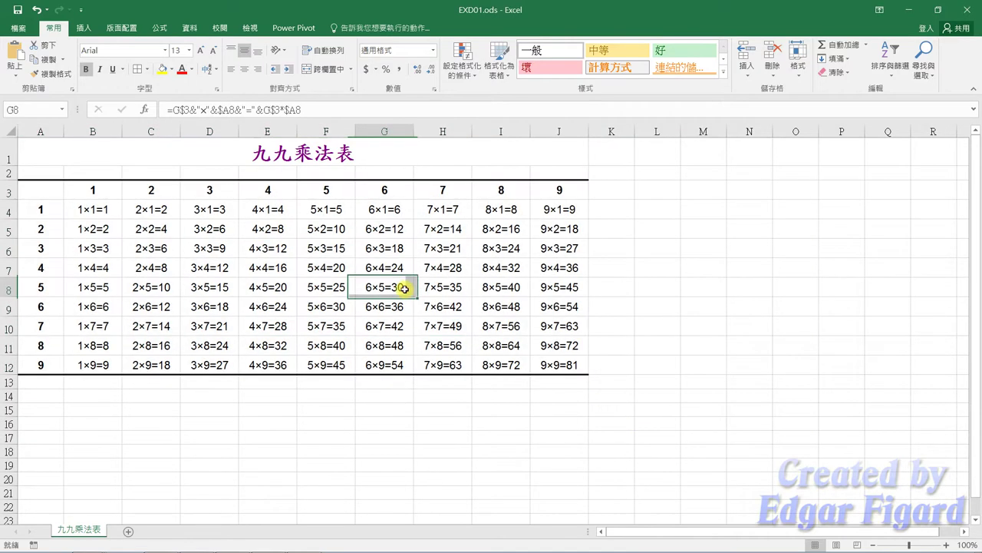
# Apply thin solid top, inner horizontal and bottom borders to A4:J11, without any vertical lines
pyautogui.moveTo(41, 210); pyautogui.dragTo(550, 341)
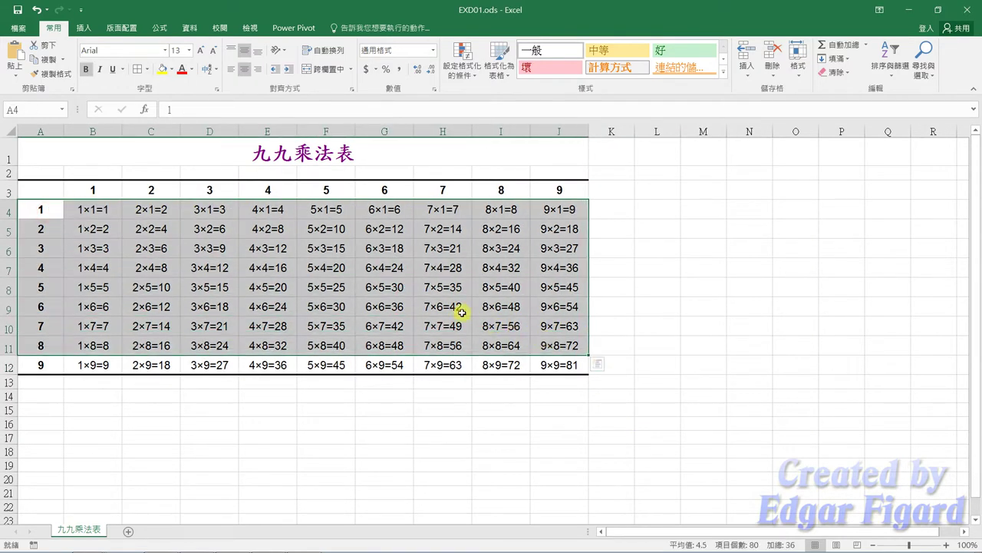
pyautogui.click(149, 70)
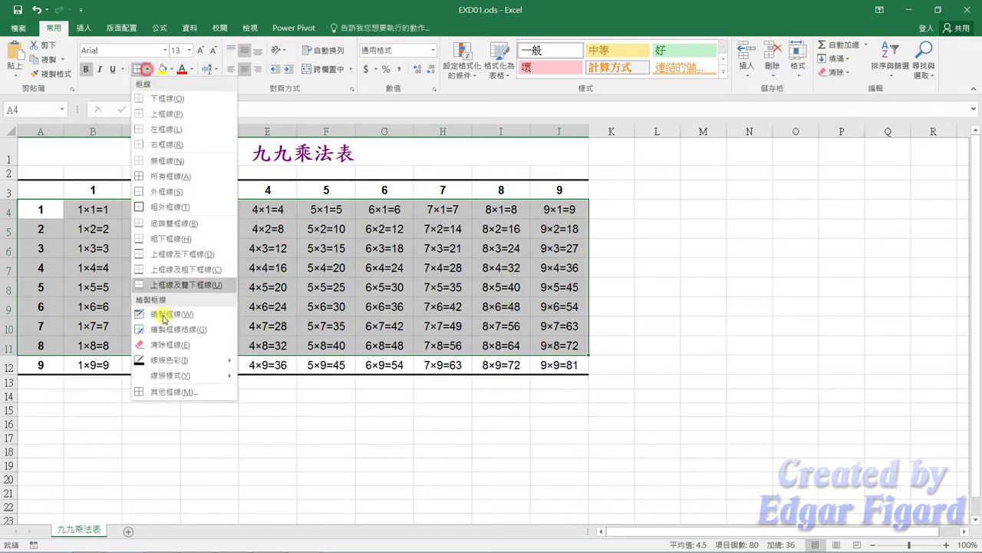
pyautogui.click(161, 394)
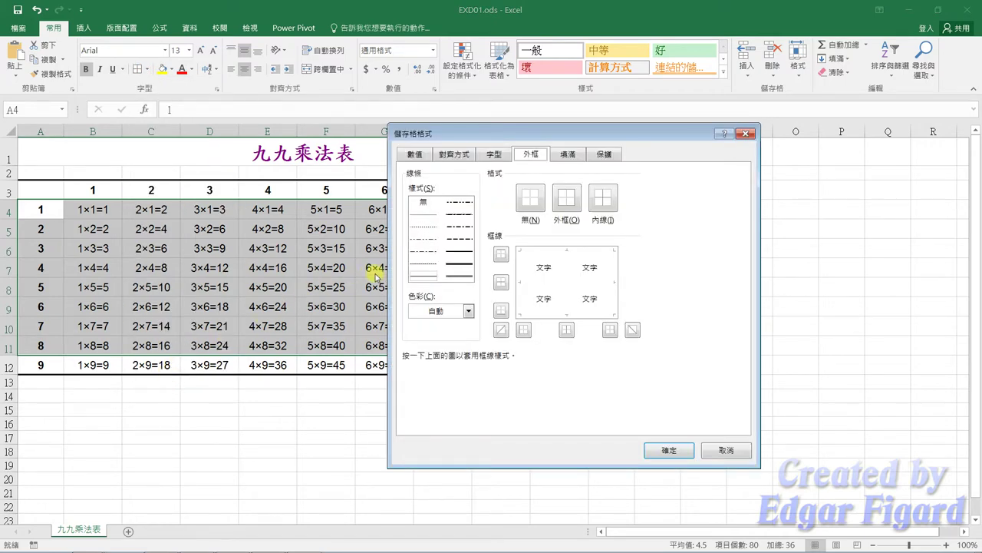
pyautogui.click(435, 276)
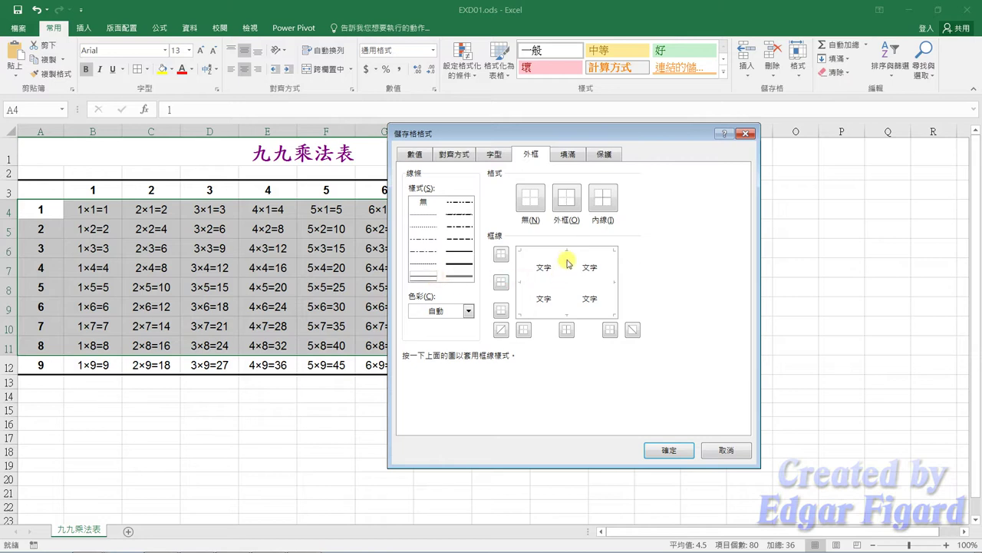
pyautogui.click(566, 282)
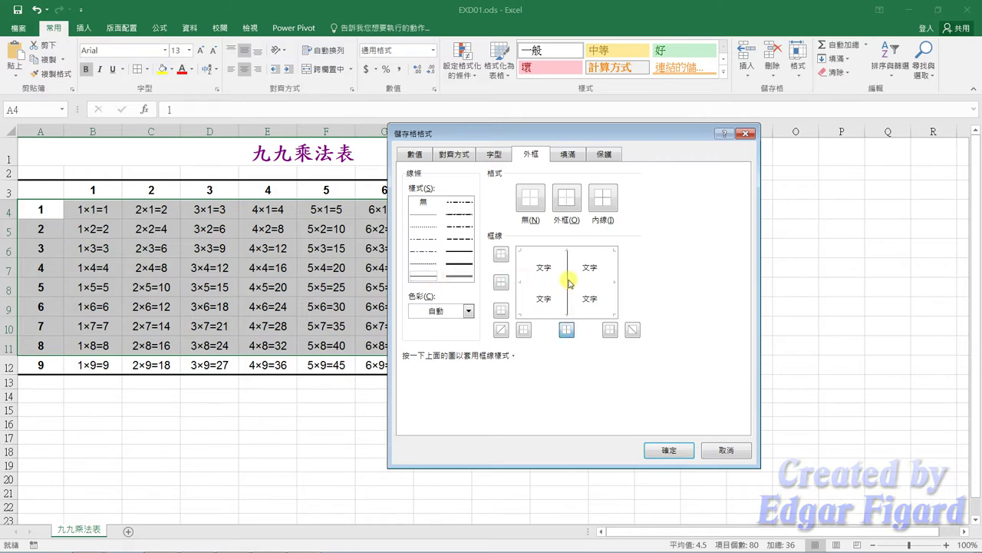
pyautogui.click(501, 310)
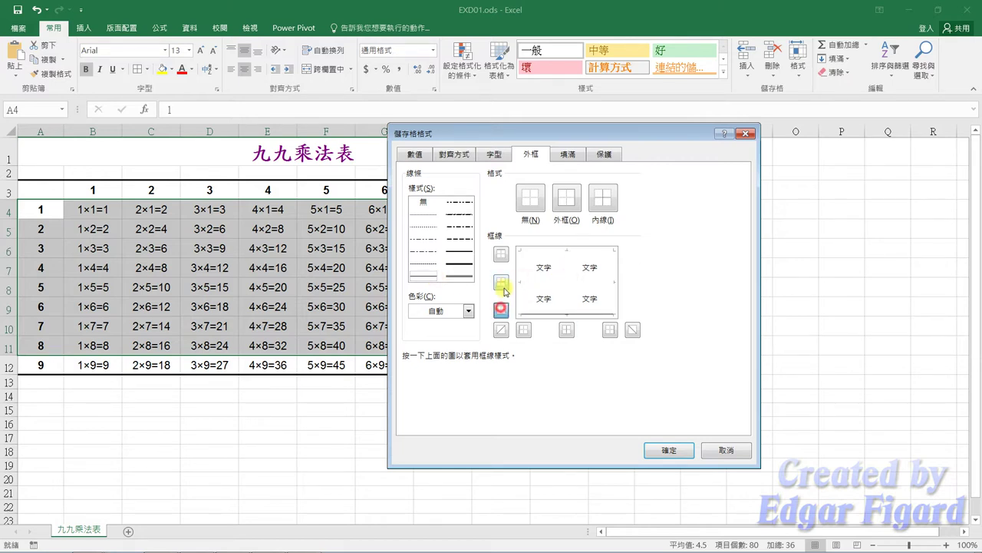
pyautogui.click(502, 281)
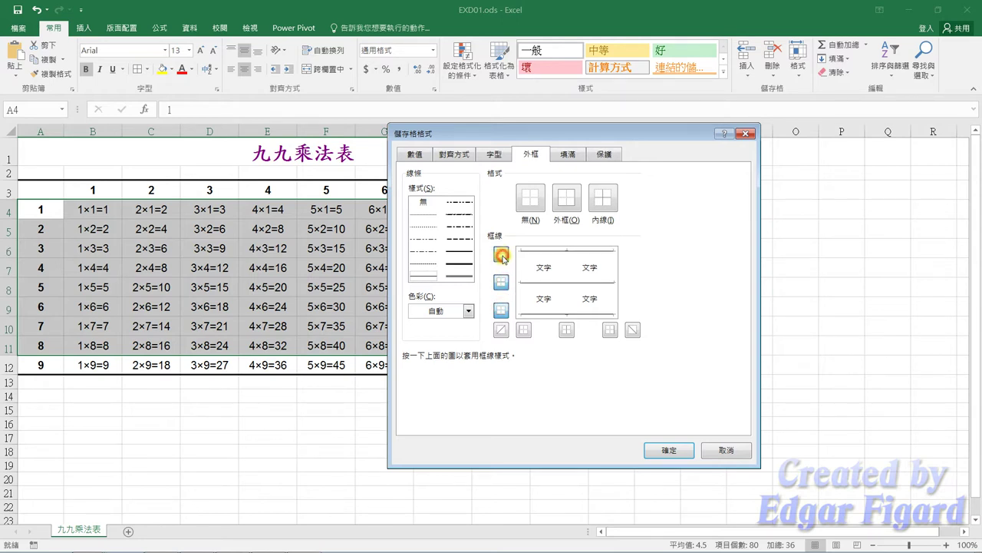
pyautogui.click(666, 453)
pyautogui.click(611, 436)
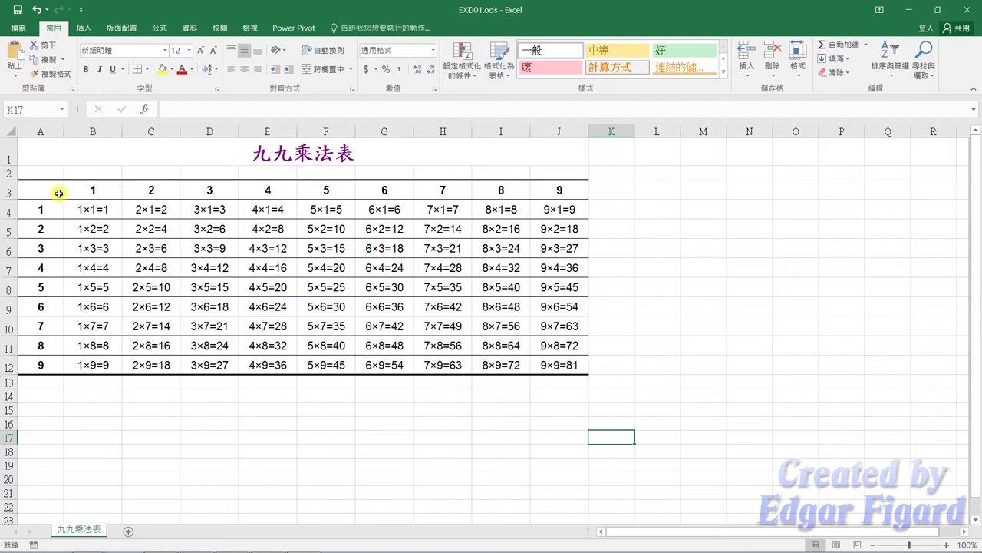
# Apply thin solid inner vertical and right borders to the range B3:I12
pyautogui.moveTo(98, 188); pyautogui.dragTo(501, 368)
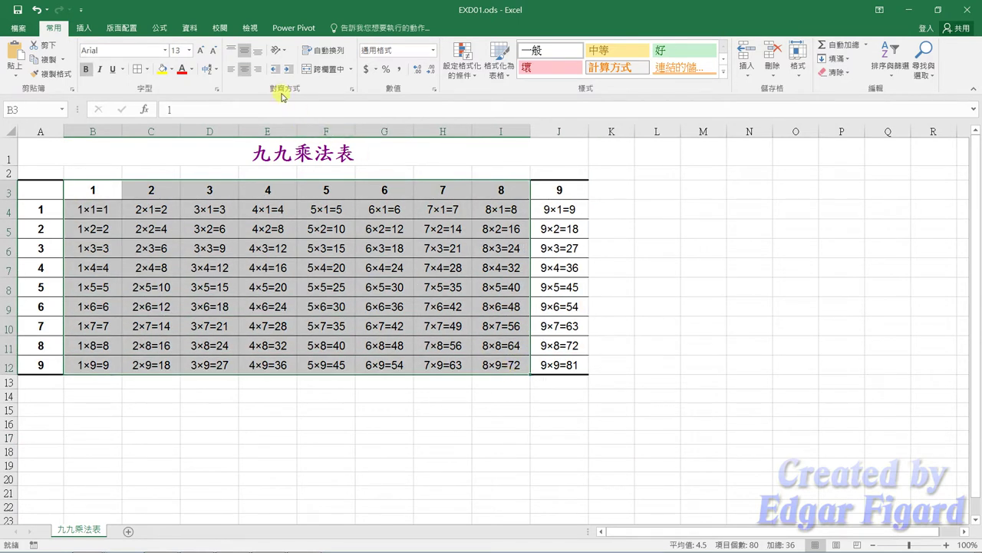
pyautogui.click(151, 75)
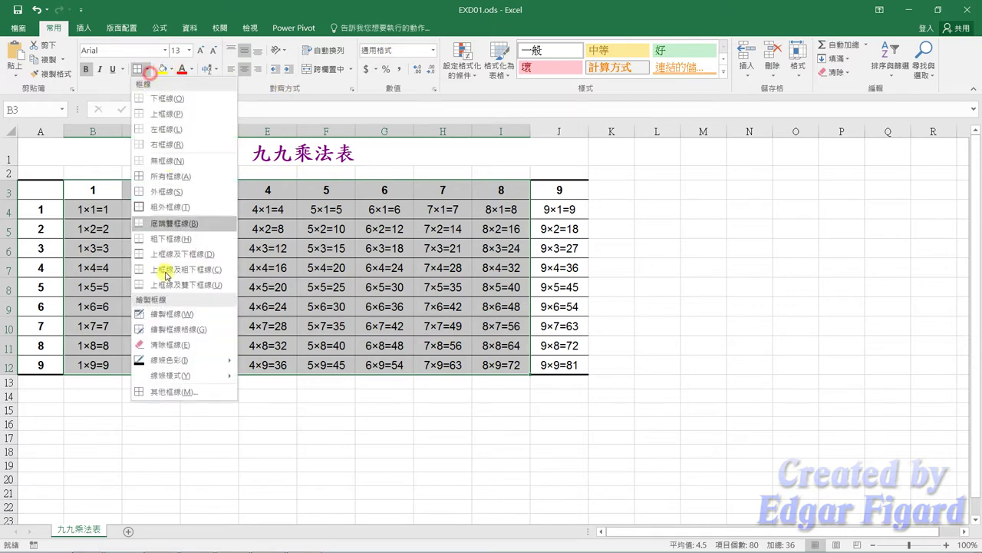
pyautogui.click(162, 395)
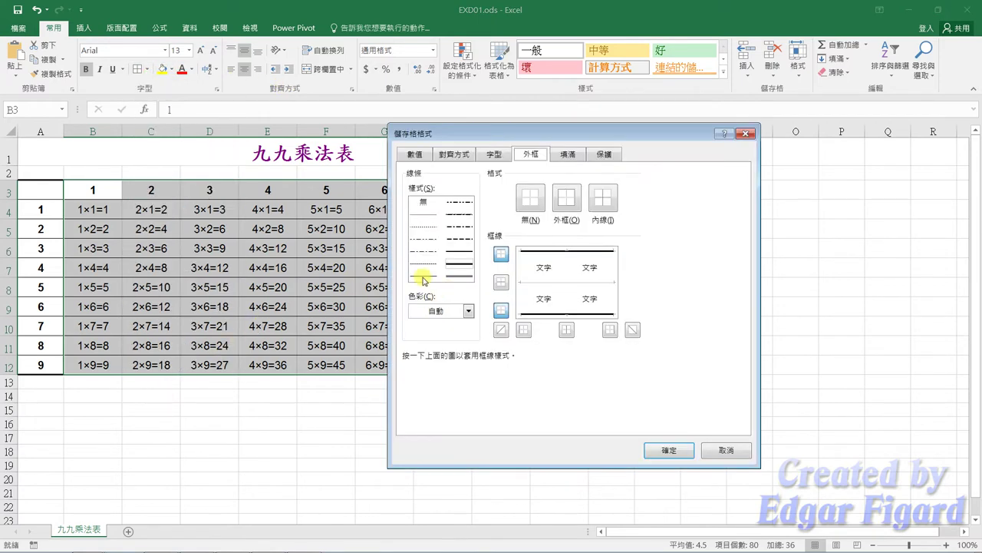
pyautogui.click(424, 276)
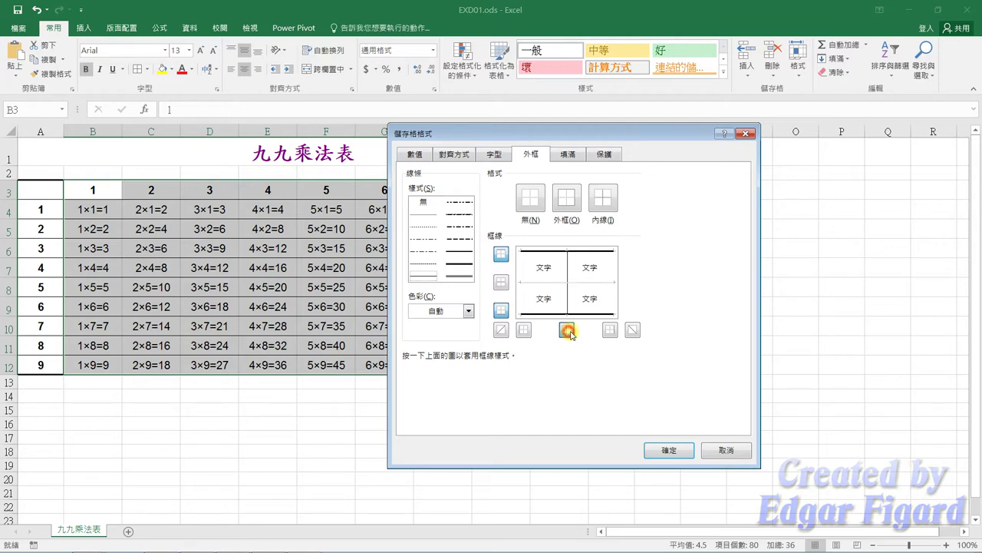
pyautogui.click(610, 329)
pyautogui.click(668, 451)
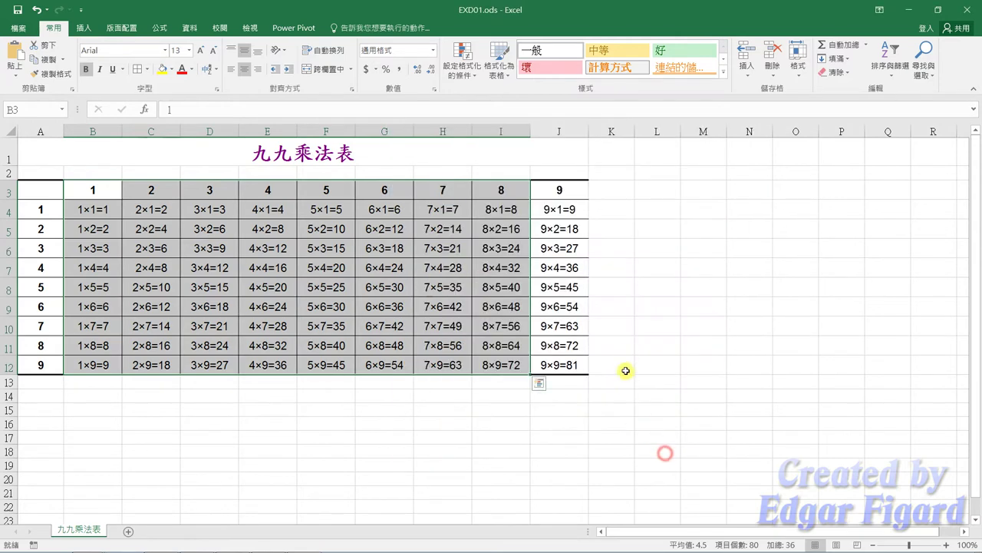
pyautogui.click(632, 320)
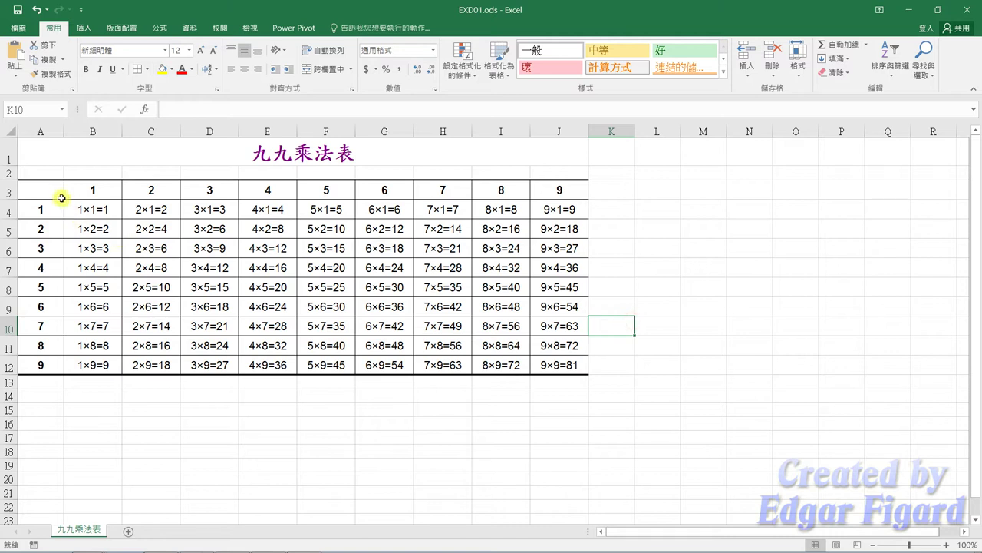
# Apply a double-line bottom border to the header row A3:J3
pyautogui.moveTo(53, 193); pyautogui.dragTo(551, 194)
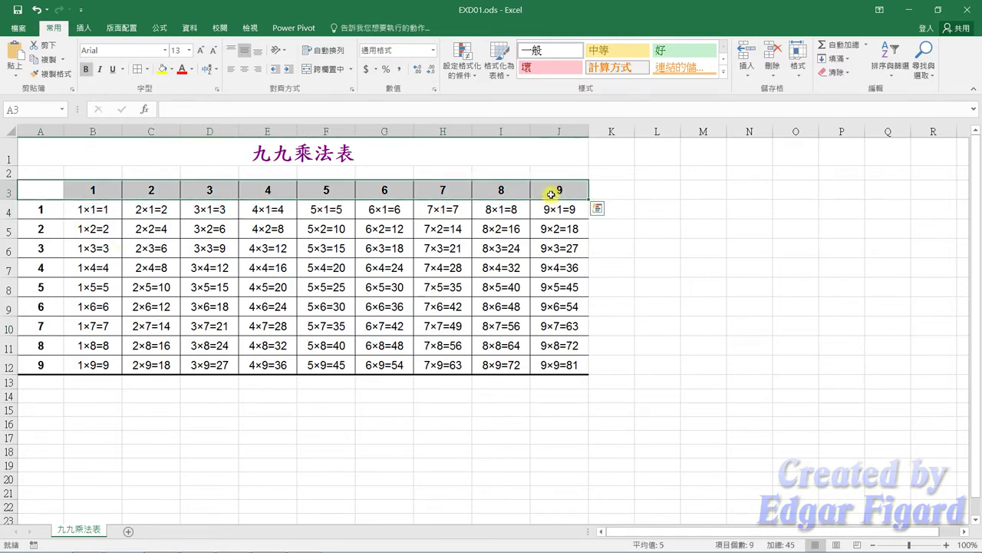
pyautogui.click(151, 71)
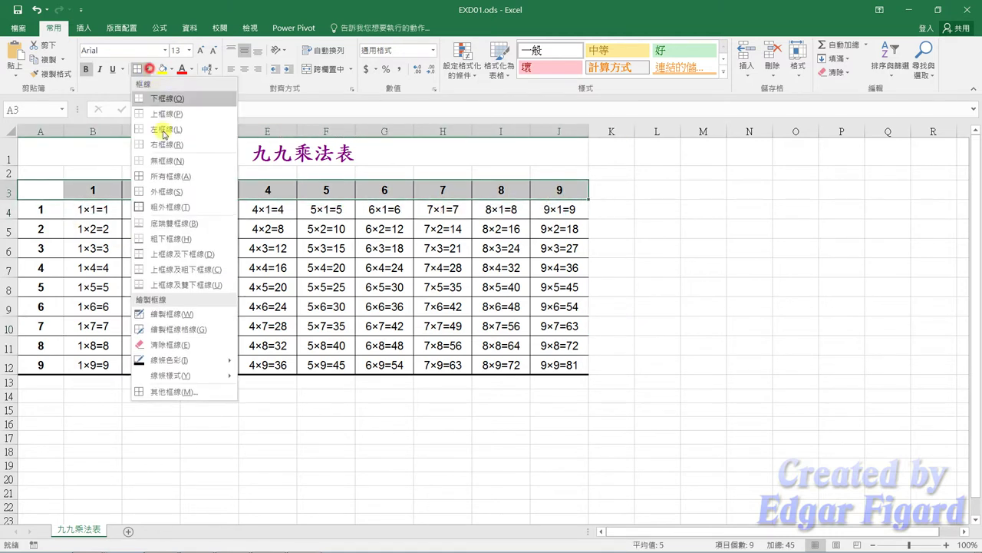
pyautogui.click(173, 393)
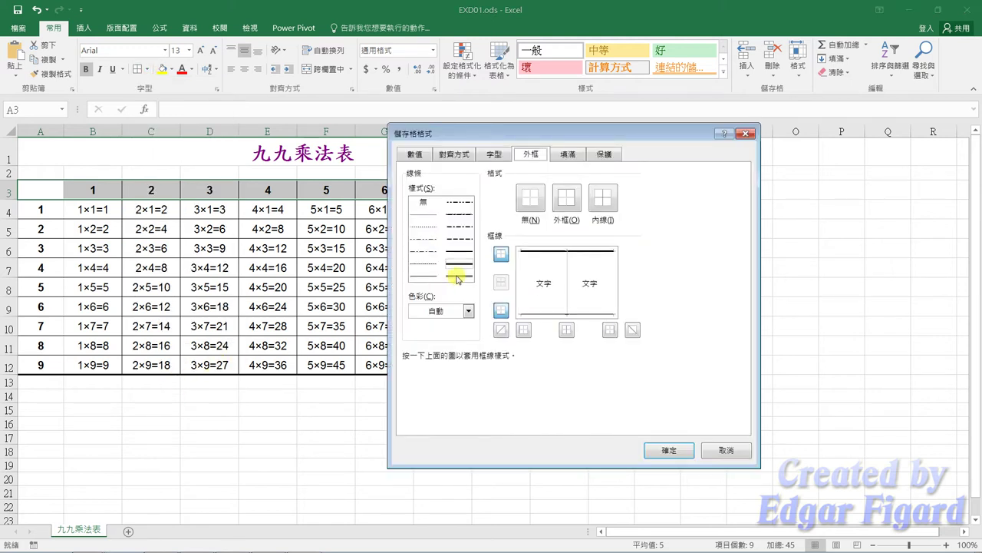
pyautogui.click(501, 310)
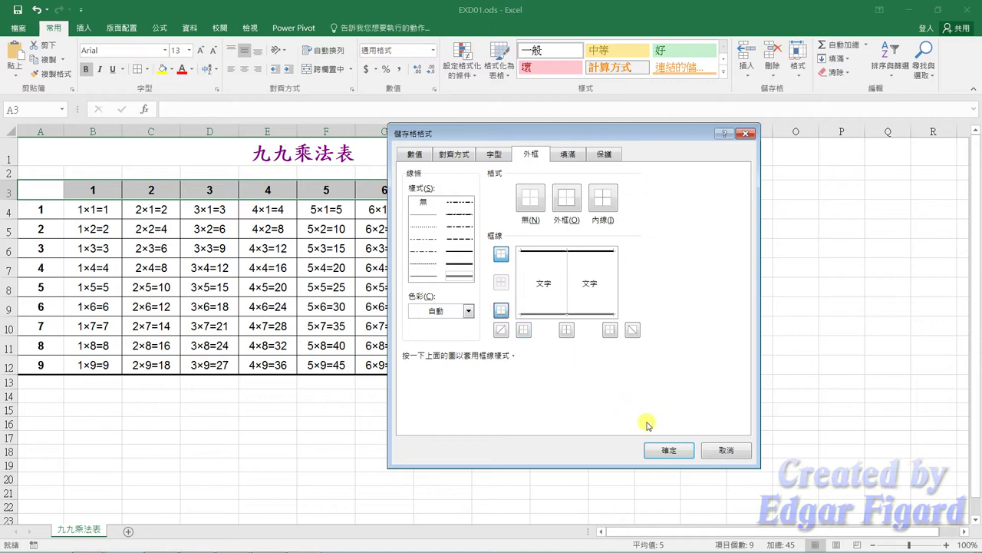
pyautogui.click(670, 450)
pyautogui.click(233, 284)
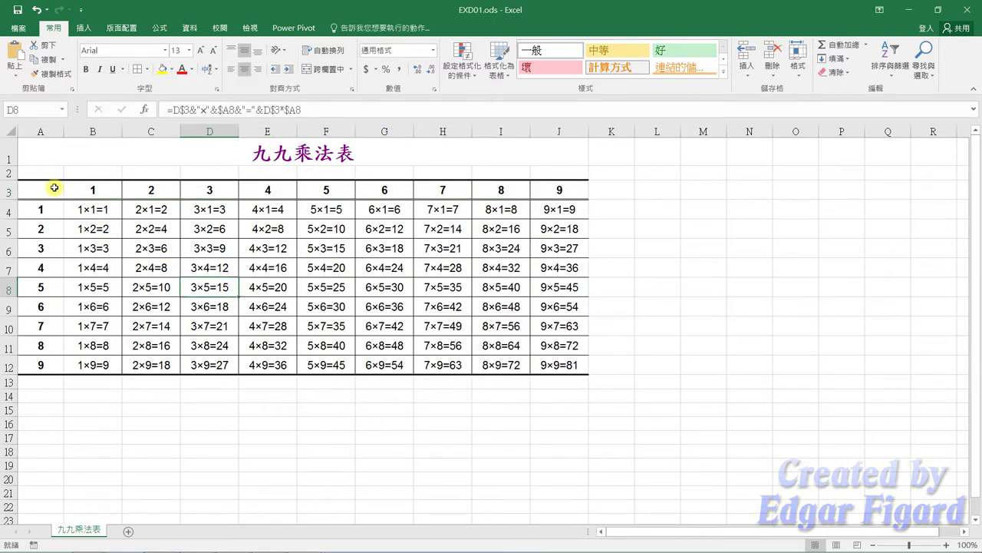
# Apply a double-line right border to the header column A3:A12
pyautogui.moveTo(53, 186); pyautogui.dragTo(53, 356)
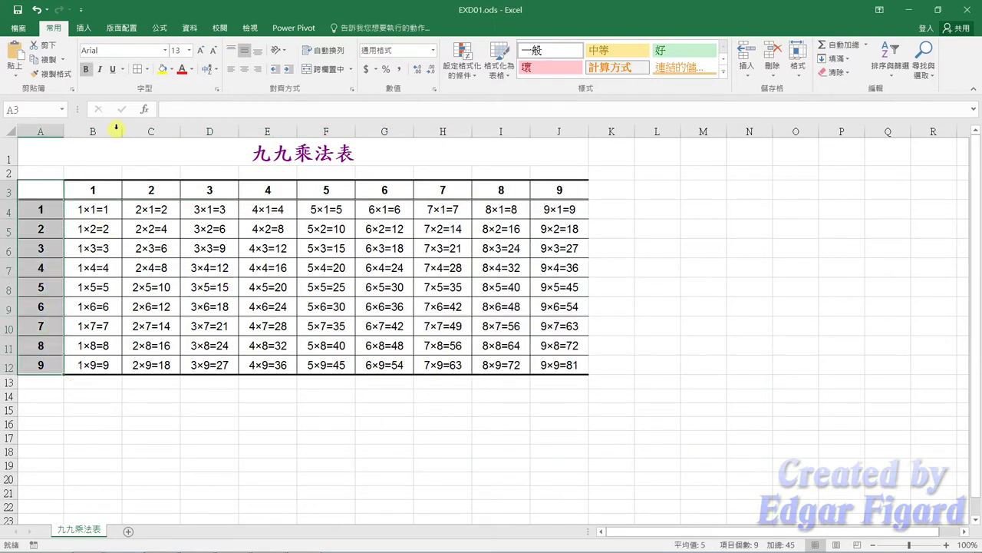
pyautogui.click(149, 70)
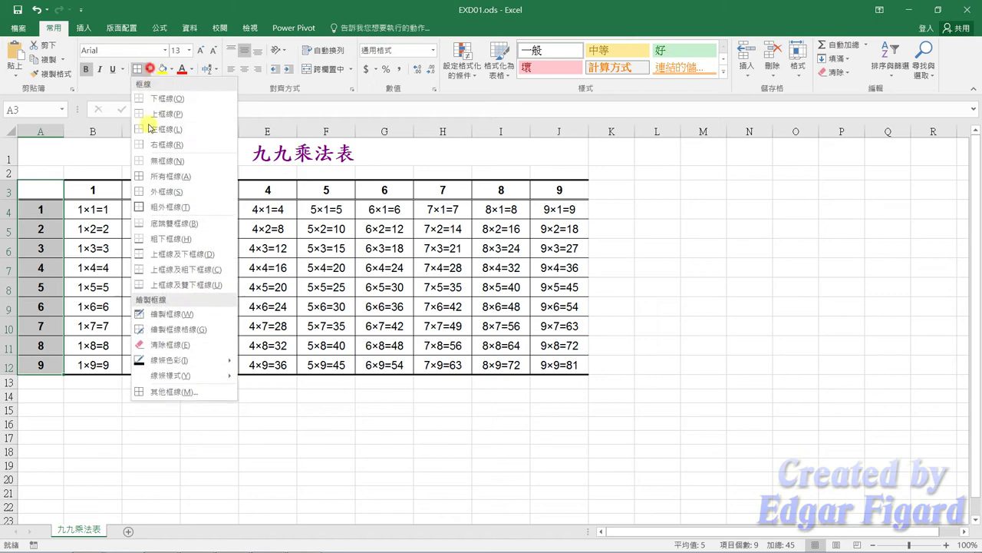
pyautogui.click(180, 392)
pyautogui.click(466, 277)
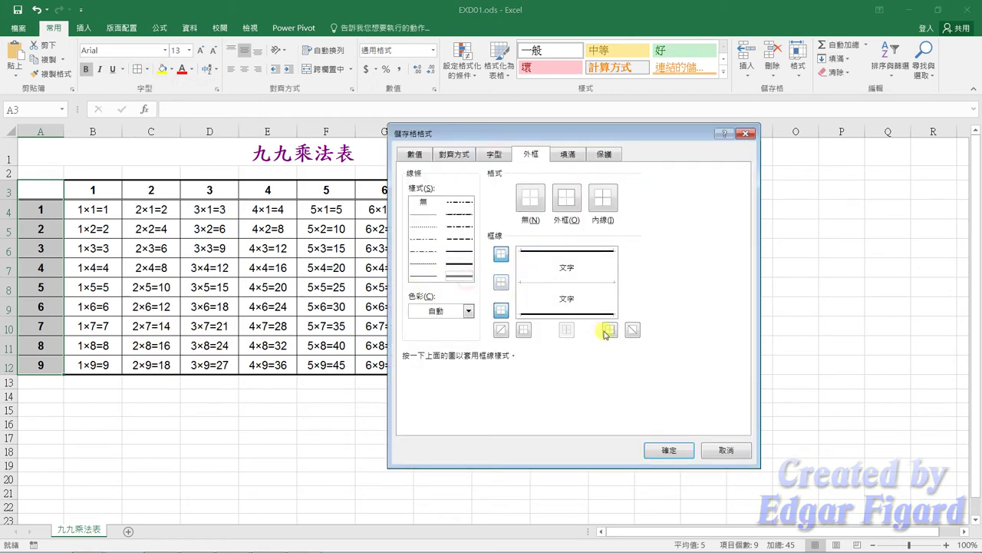
pyautogui.click(609, 330)
pyautogui.click(660, 450)
pyautogui.click(391, 287)
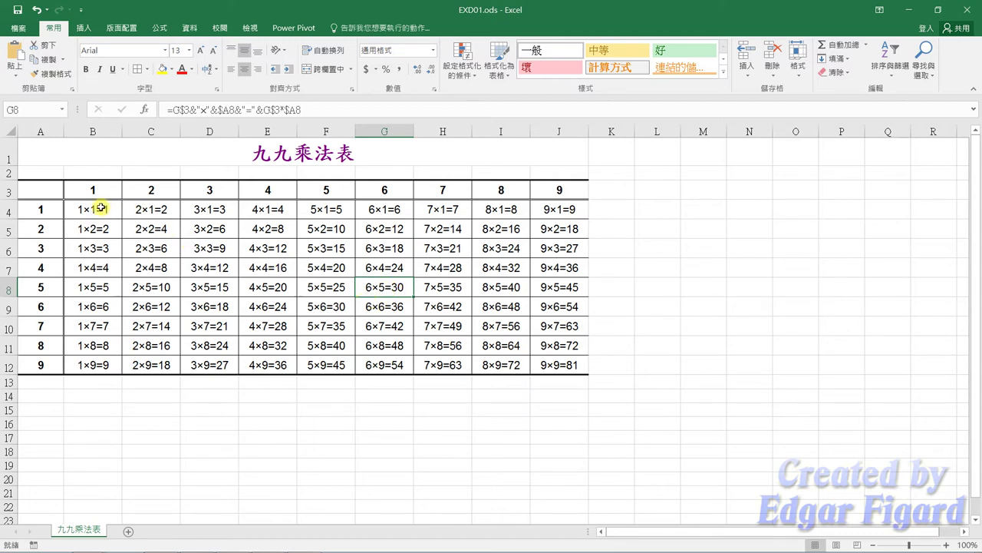
# Start a new conditional formatting rule for B4:J12 that uses a formula to determine which cells to format
pyautogui.moveTo(100, 207)
pyautogui.mouseDown()
pyautogui.moveTo(416, 307)
pyautogui.moveTo(535, 369)
pyautogui.mouseUp()
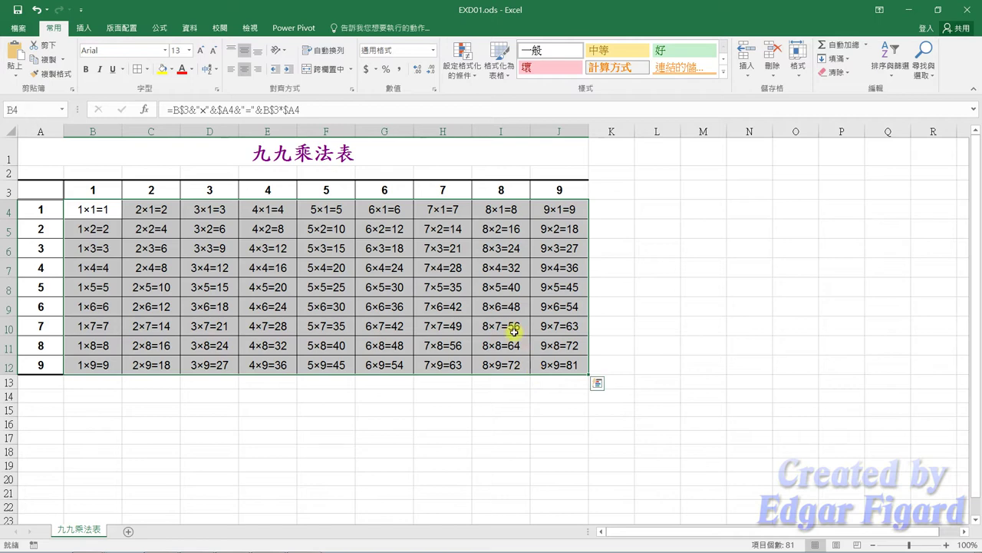
pyautogui.click(469, 80)
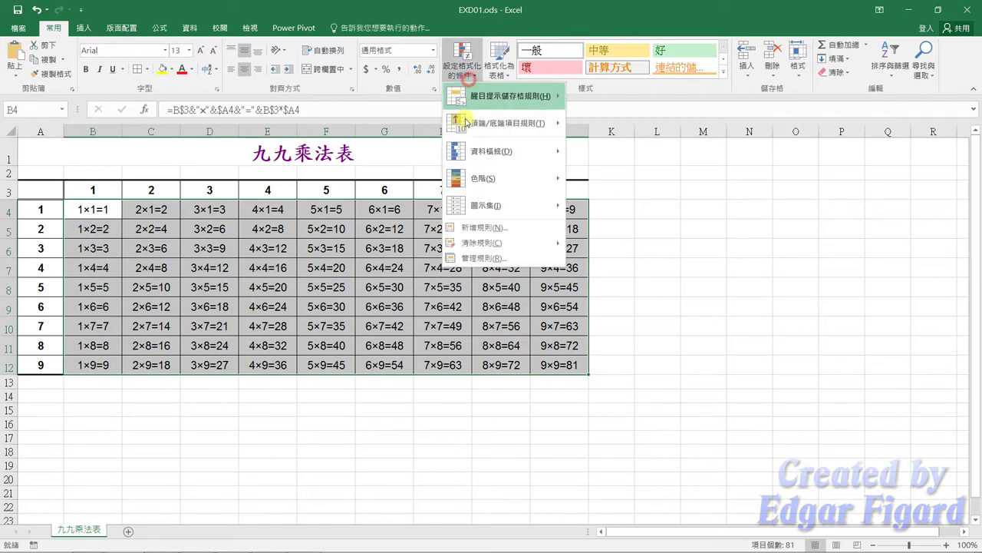
pyautogui.click(488, 261)
pyautogui.click(398, 267)
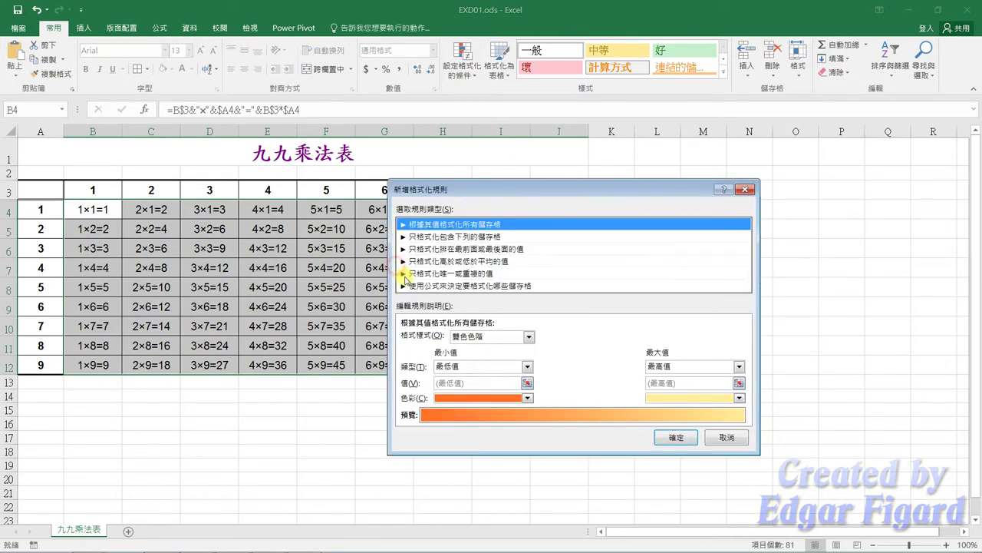
pyautogui.click(440, 286)
pyautogui.click(443, 338)
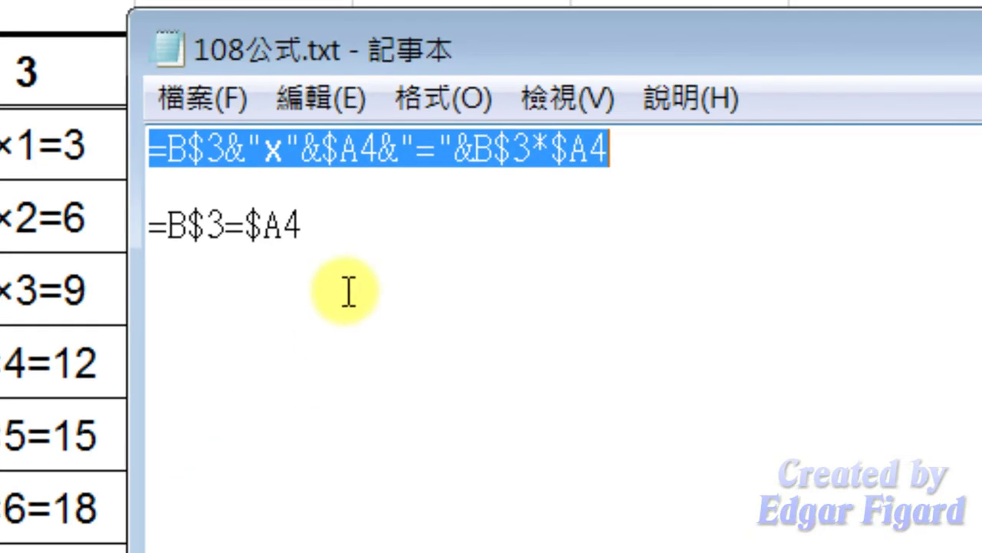
# Copy =B$3=$A4 from 108公式.txt in Notepad and enter it as the formula of the new formatting rule in Excel
pyautogui.moveTo(351, 237); pyautogui.dragTo(149, 231)
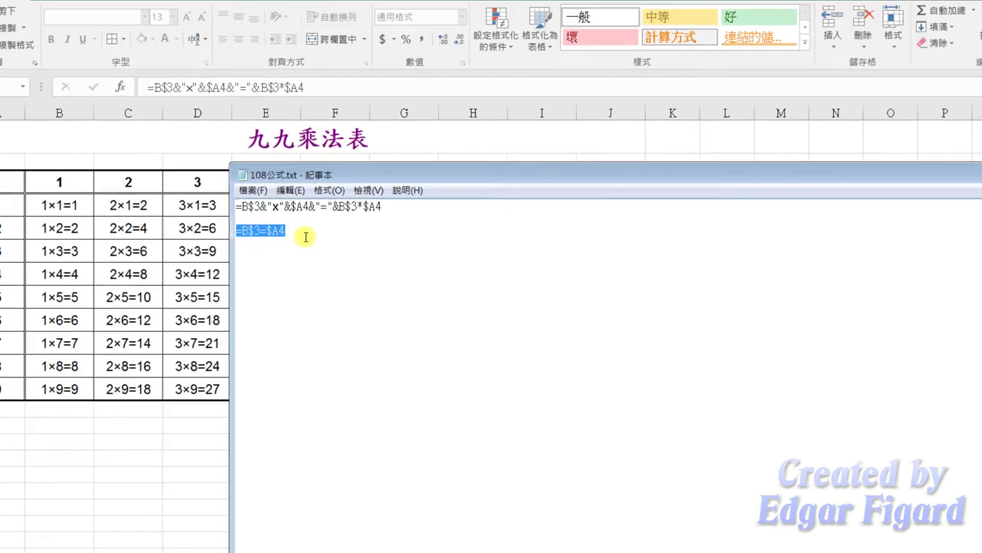
pyautogui.hotkey('ctrl', 'c')
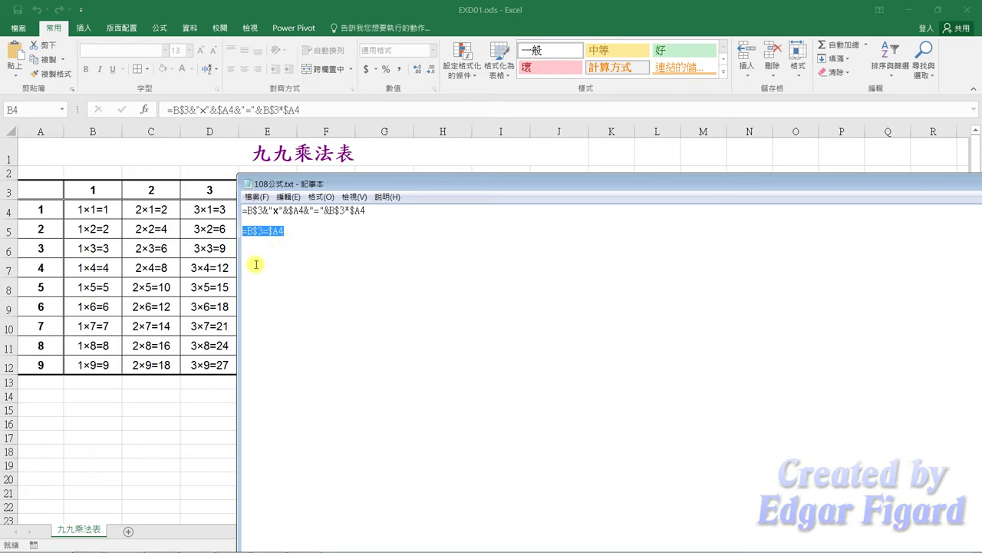
pyautogui.click(228, 288)
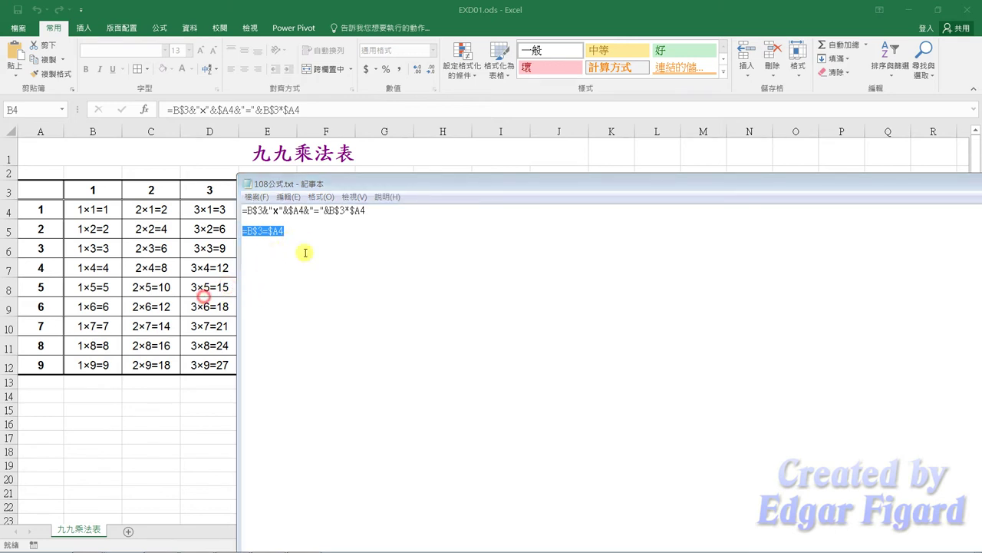
pyautogui.moveTo(772, 190); pyautogui.dragTo(653, 235)
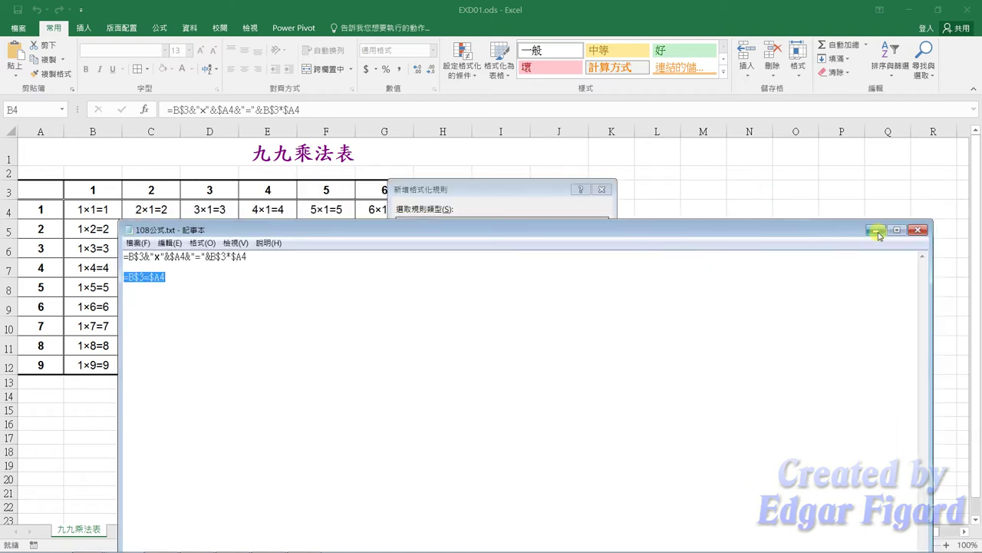
pyautogui.click(878, 230)
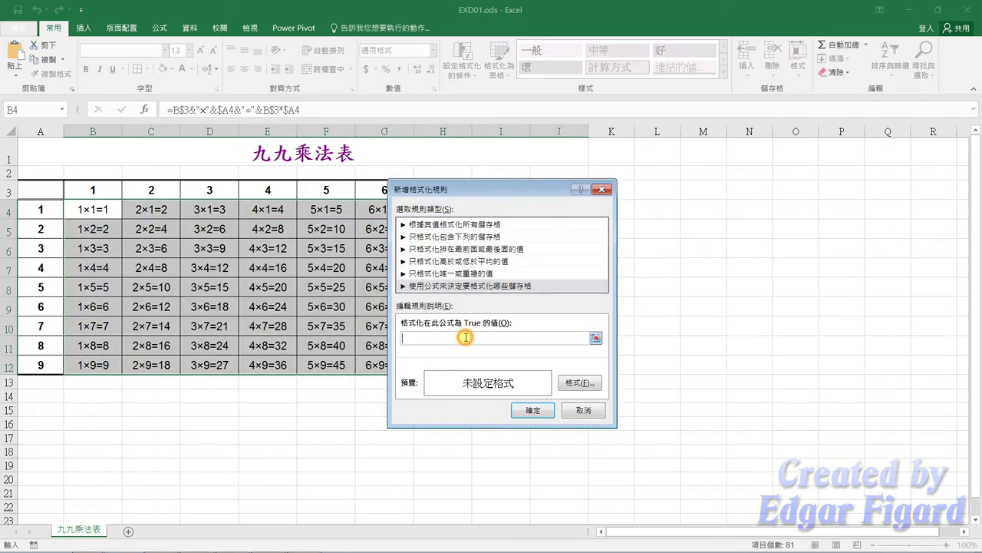
pyautogui.hotkey('ctrl', 'v')
pyautogui.doubleClick(470, 338)
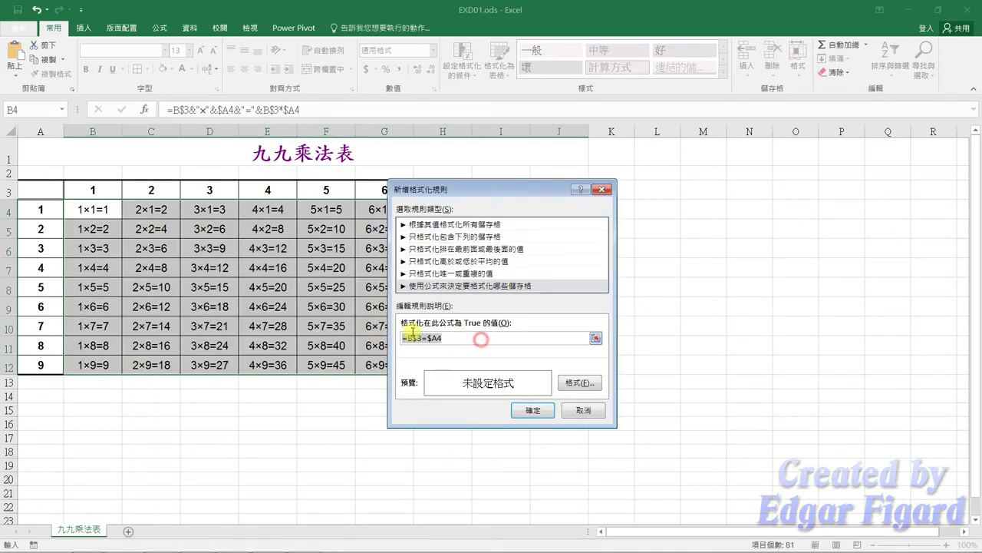
# Give the rule an orange fill and apply it to the range B4:J12
pyautogui.click(581, 383)
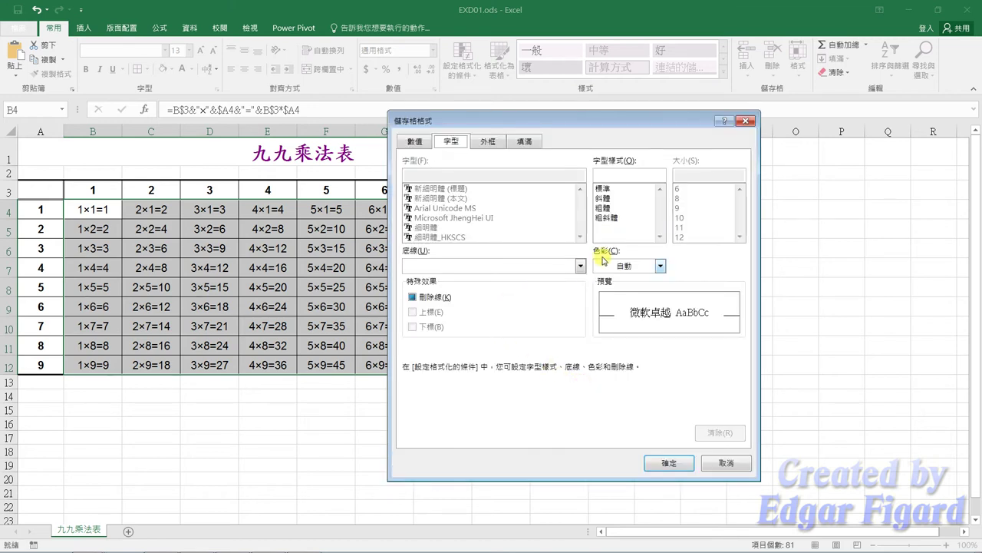
pyautogui.click(526, 152)
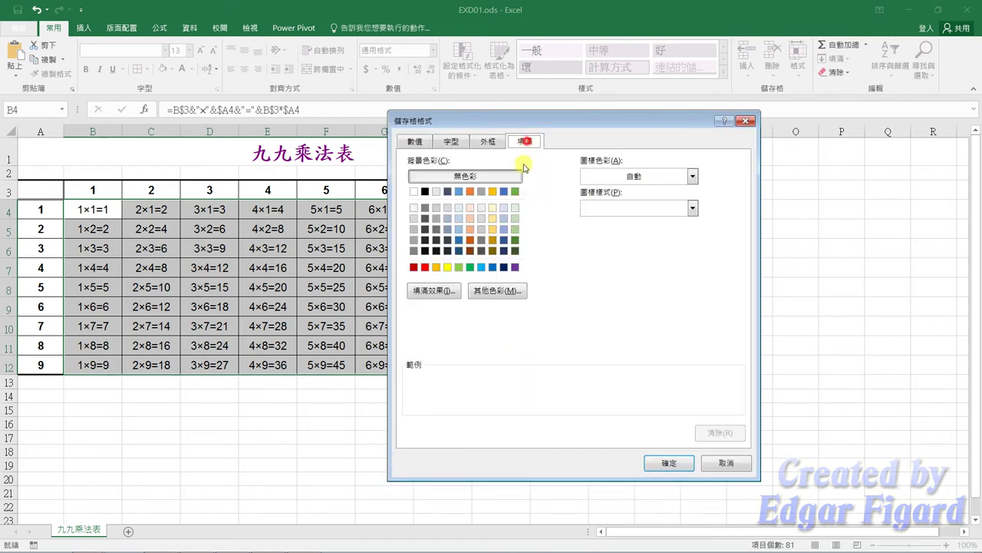
pyautogui.click(438, 267)
pyautogui.click(664, 464)
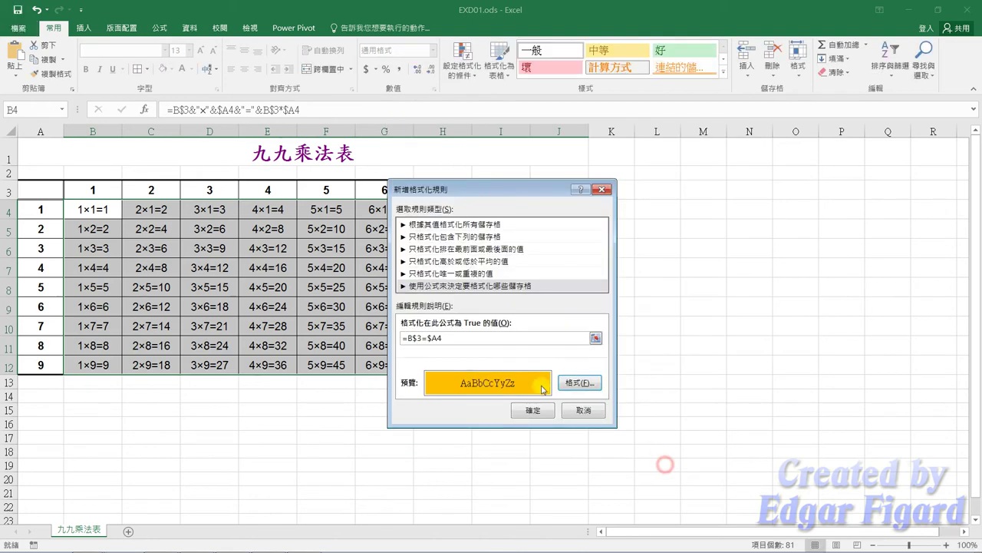
pyautogui.click(533, 410)
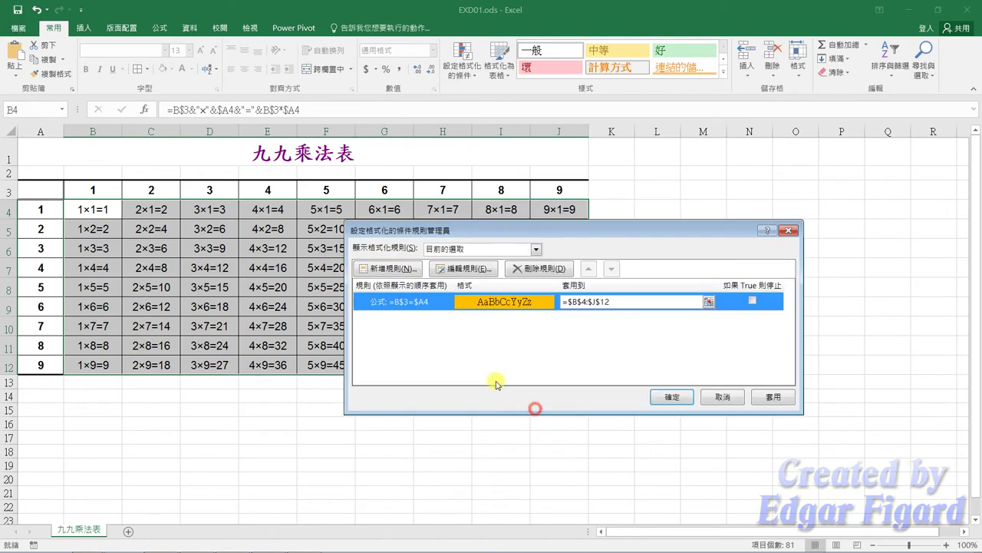
pyautogui.click(671, 397)
pyautogui.click(380, 251)
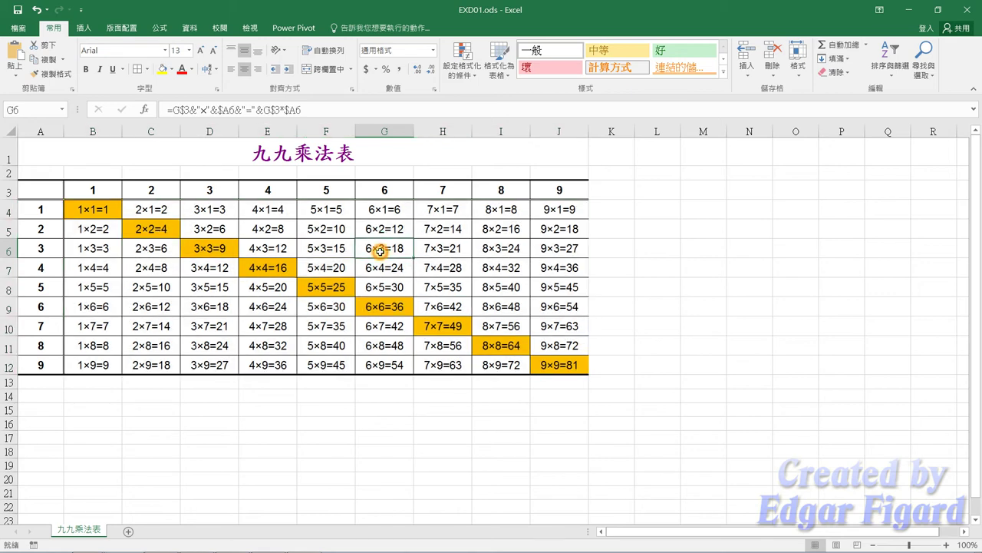
# Save the workbook as EXa01.xlsx in Excel Workbook format in the C:\ANS.csf\EX01 folder
pyautogui.click(18, 28)
pyautogui.click(35, 139)
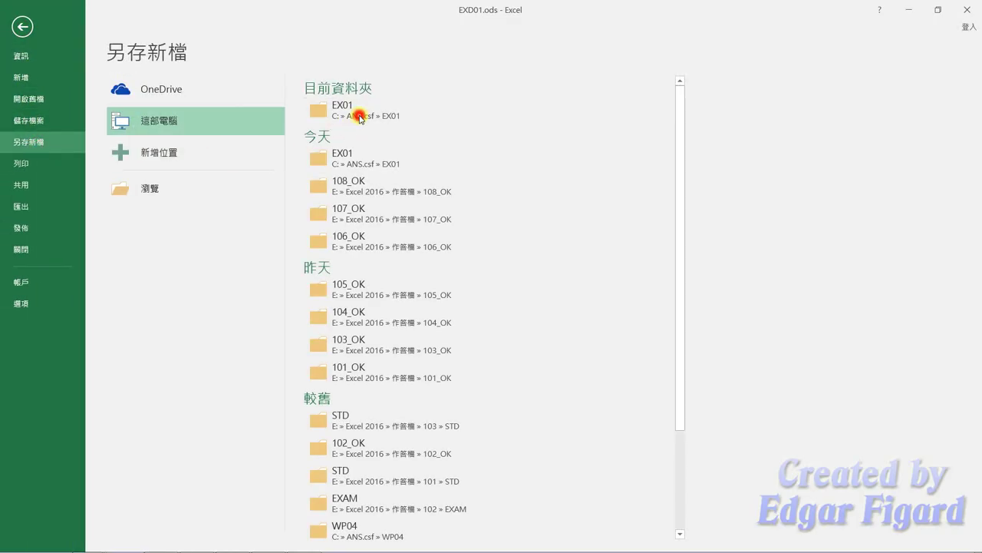
pyautogui.click(359, 115)
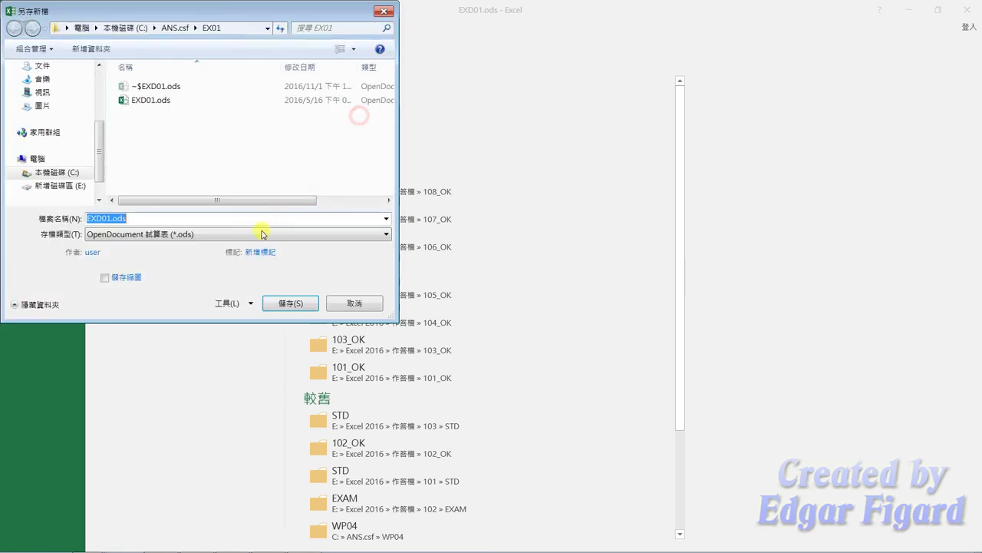
pyautogui.click(110, 234)
pyautogui.click(119, 243)
pyautogui.doubleClick(105, 219)
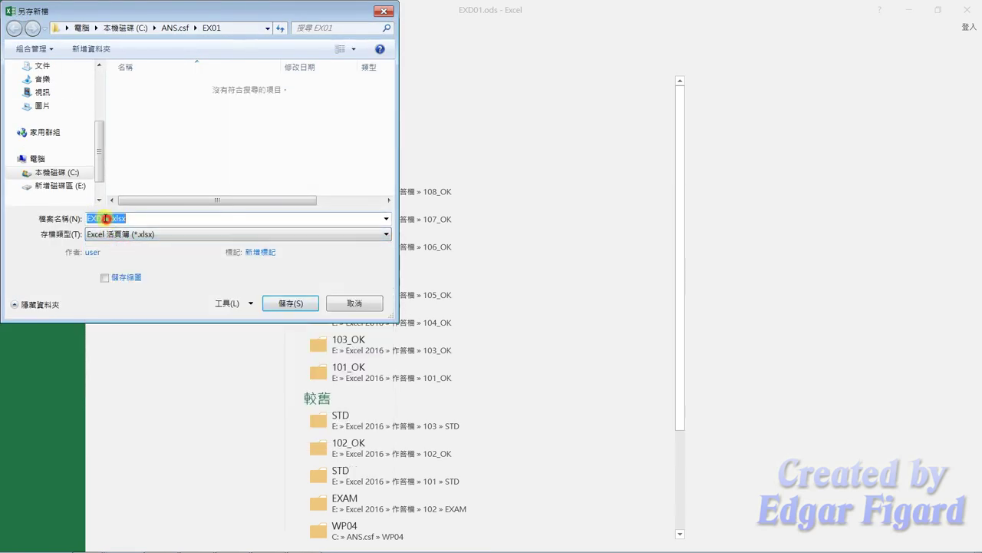
pyautogui.click(101, 218)
pyautogui.write('a')
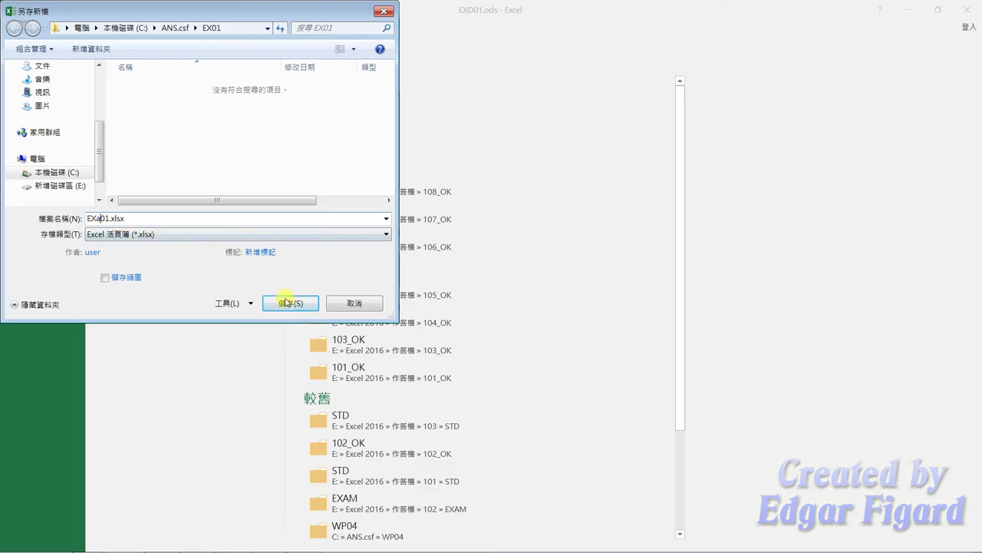
pyautogui.click(280, 303)
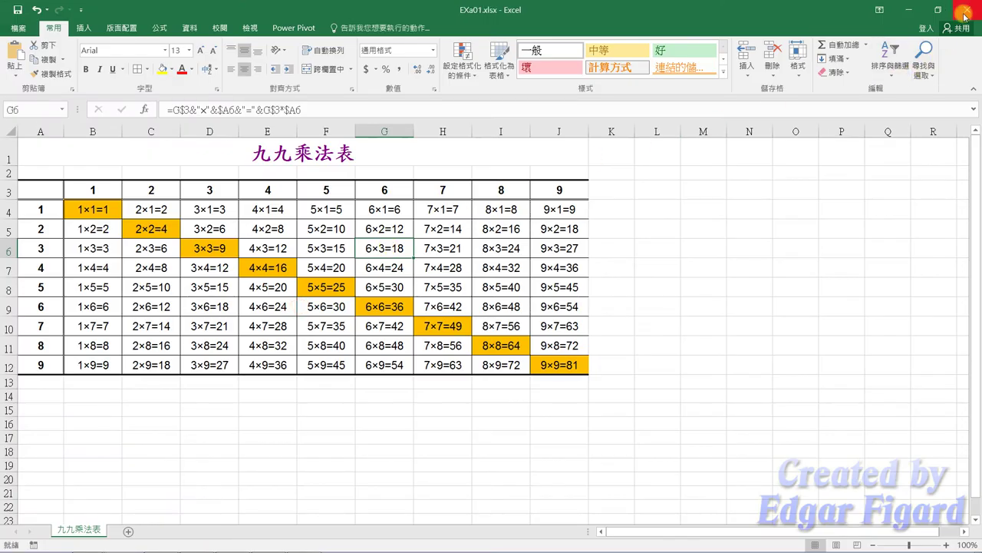
# Close Excel and start grading exercise 108 九九乘法表 in the TQC practice system
pyautogui.click(967, 9)
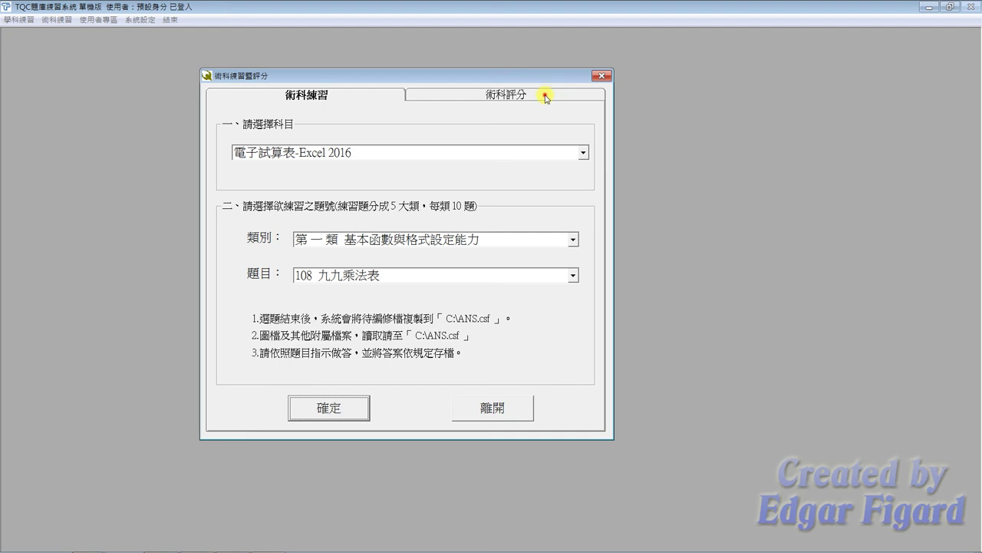
pyautogui.click(546, 94)
pyautogui.click(342, 409)
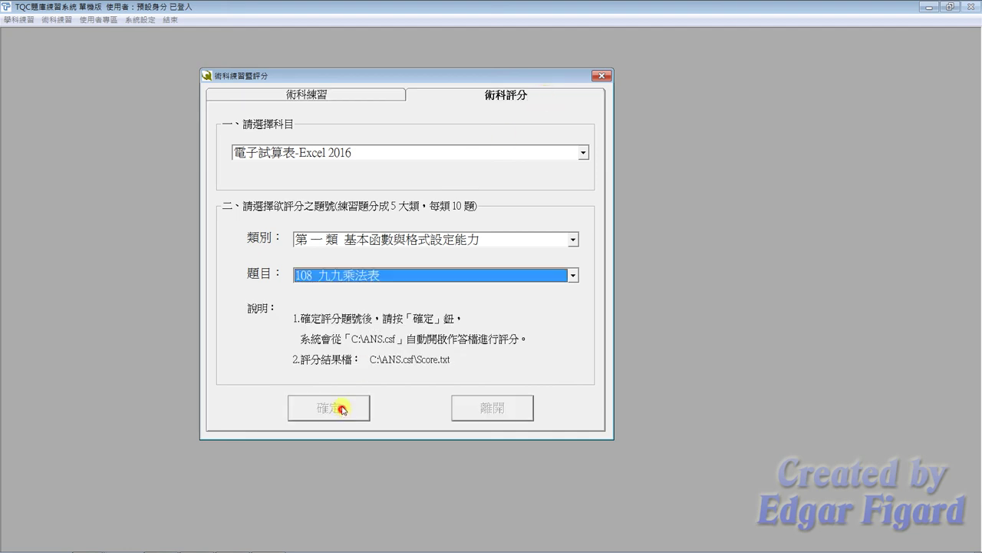